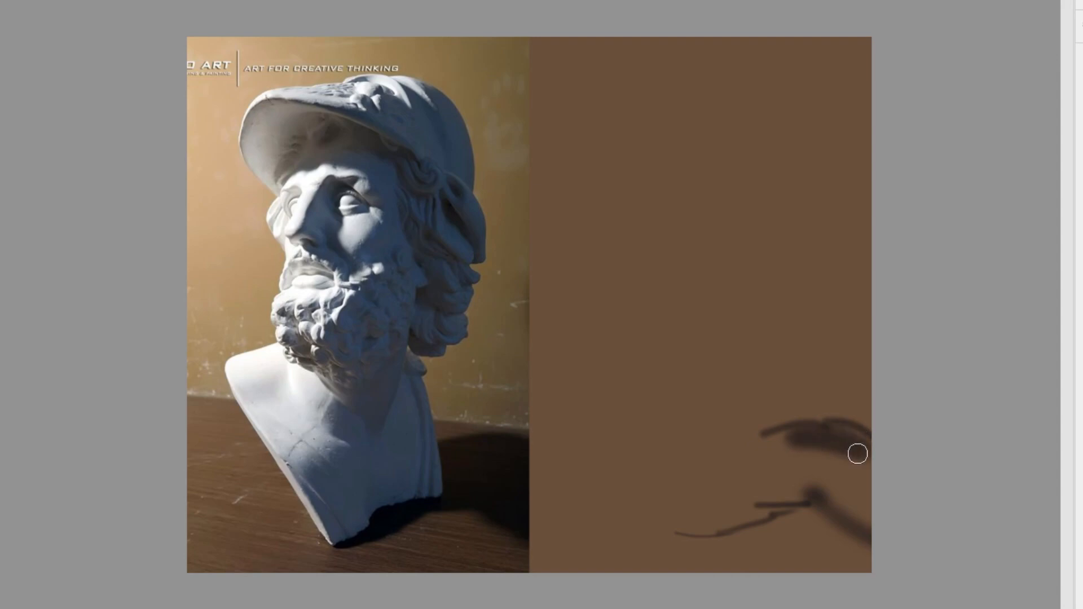
Paint the dark outline of the bust's cast shadow and its contact shadow beneath the base on the brown canvas.
key("bracketleft")
key("bracketleft")
key("bracketleft")
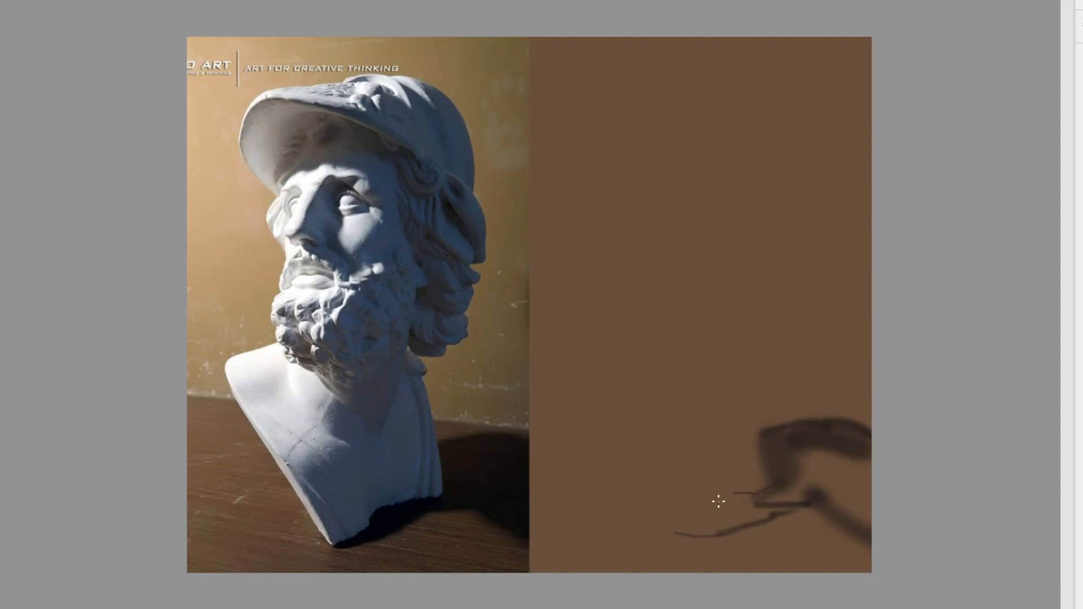
key("ctrl+z")
key("bracketright")
key("bracketright")
key("bracketright")
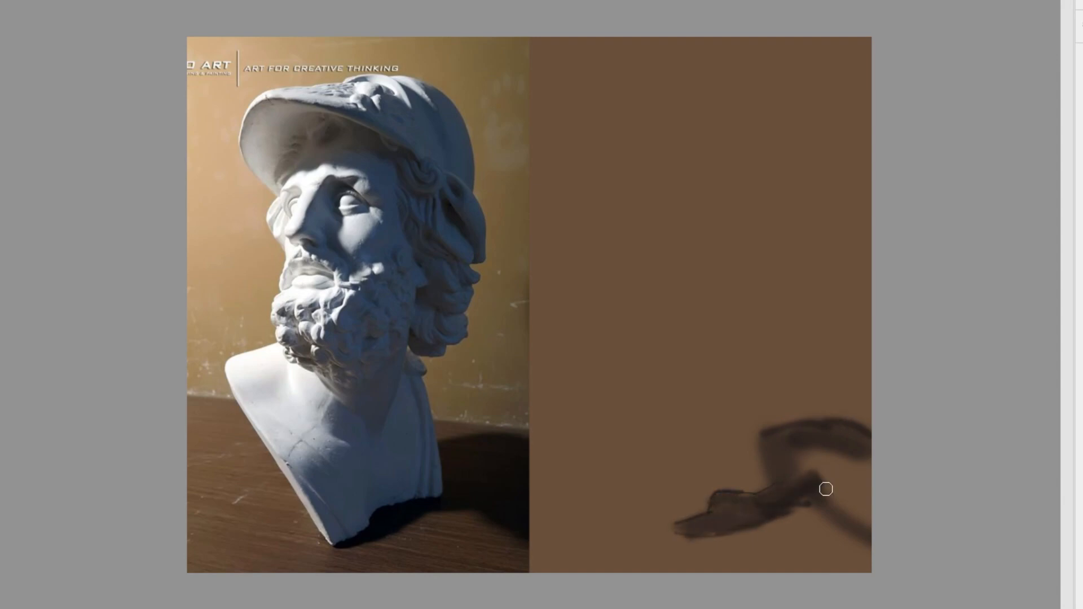
Fill the cast shadow beside the base with solid dark brown using a larger brush.
key("bracketright")
key("bracketright")
key("bracketright")
key("ctrl+shift+h")
key("ctrl+shift+h")
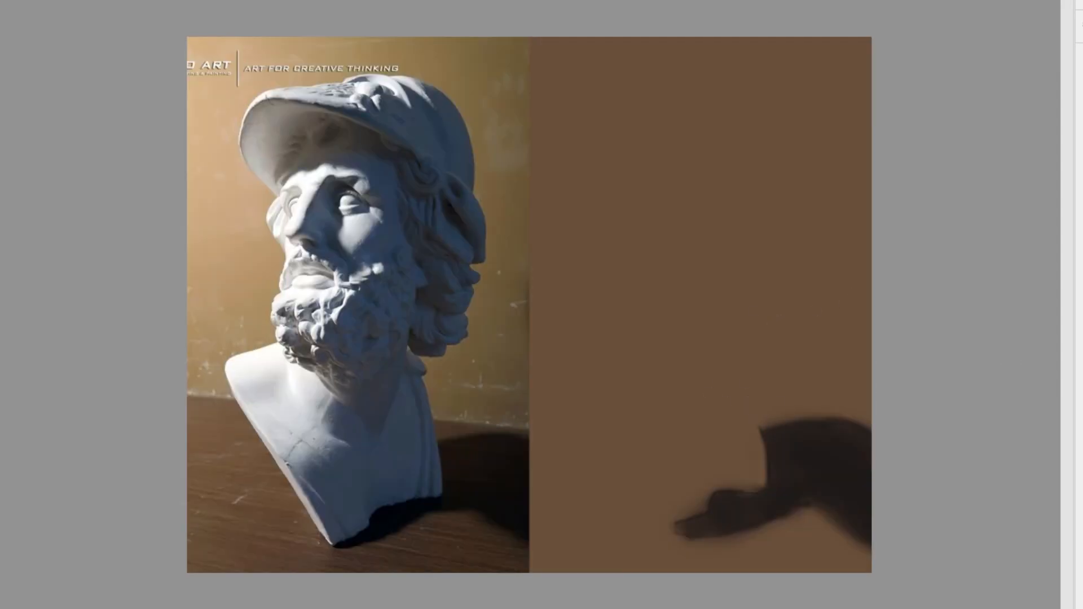
Paint the background wall with large soft ochre strokes, a light table edge and a brighter glow on the lit side.
mouse_move(533, 291)
left_mouse_down()
mouse_move(750, 295)
mouse_move(872, 339)
left_mouse_up()
key("ctrl+z")
left_click_drag(509, 380, 882, 405)
key("bracketright")
key("bracketright")
key("bracketright")
key("bracketright")
key("bracketright")
mouse_move(853, 314)
left_mouse_down()
mouse_move(846, 186)
mouse_move(728, 226)
mouse_move(609, 186)
mouse_move(564, 338)
left_mouse_up()
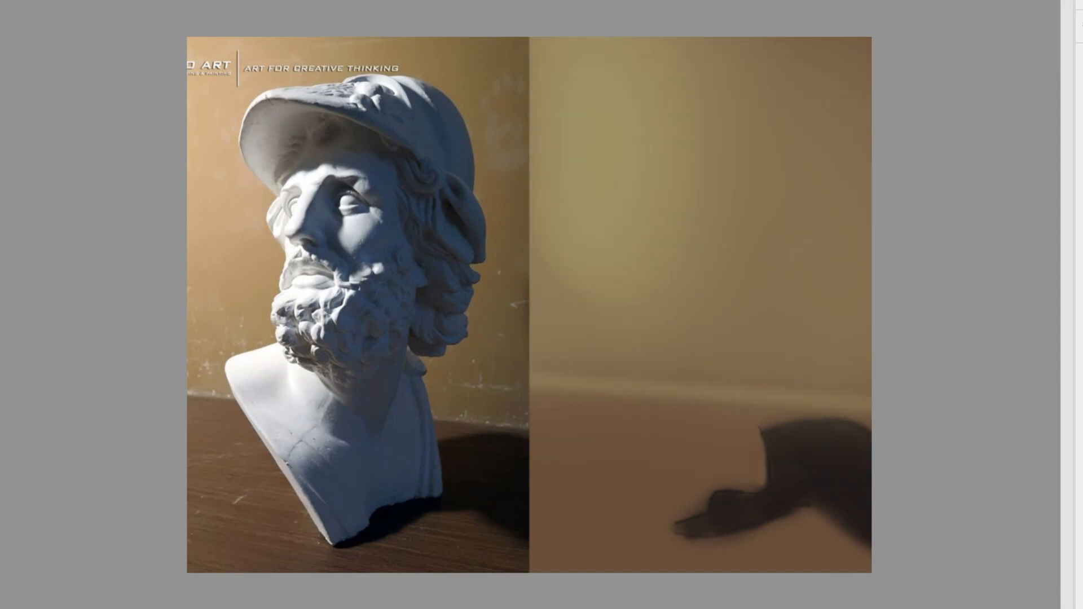
left_click_drag(626, 220, 558, 131)
mouse_move(563, 173)
left_mouse_down()
mouse_move(626, 130)
mouse_move(669, 288)
mouse_move(550, 339)
left_mouse_up()
Block in the neck softly and sketch the back contour of the hair and helmet in brown with a small brush.
key("bracketleft")
key("bracketleft")
key("bracketleft")
key("bracketleft")
key("bracketleft")
key("bracketleft")
key("bracketleft")
key("bracketleft")
mouse_move(726, 387)
left_mouse_down()
mouse_move(737, 427)
mouse_move(697, 380)
mouse_move(743, 327)
mouse_move(742, 351)
mouse_move(774, 357)
left_mouse_up()
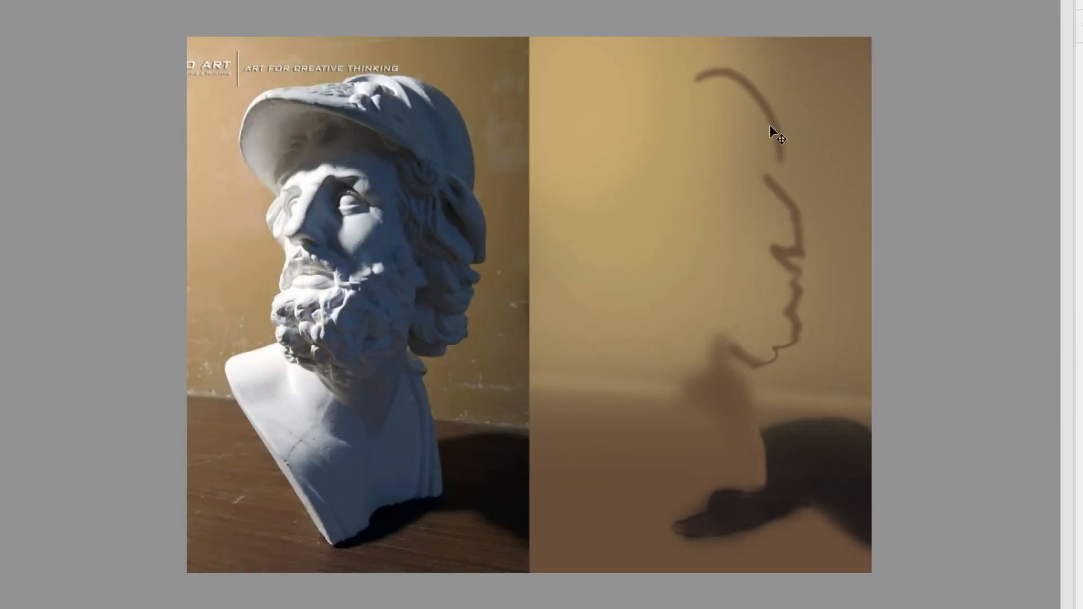
Redraw the helmet's back contour as one continuous curve running down into the hair outline.
key("ctrl+z")
mouse_move(701, 80)
left_mouse_down()
mouse_move(779, 168)
mouse_move(781, 217)
mouse_move(670, 71)
mouse_move(602, 103)
left_mouse_up()
key("ctrl+z")
key("ctrl+z")
key("ctrl+z")
key("ctrl+z")
key("m")
key("m")
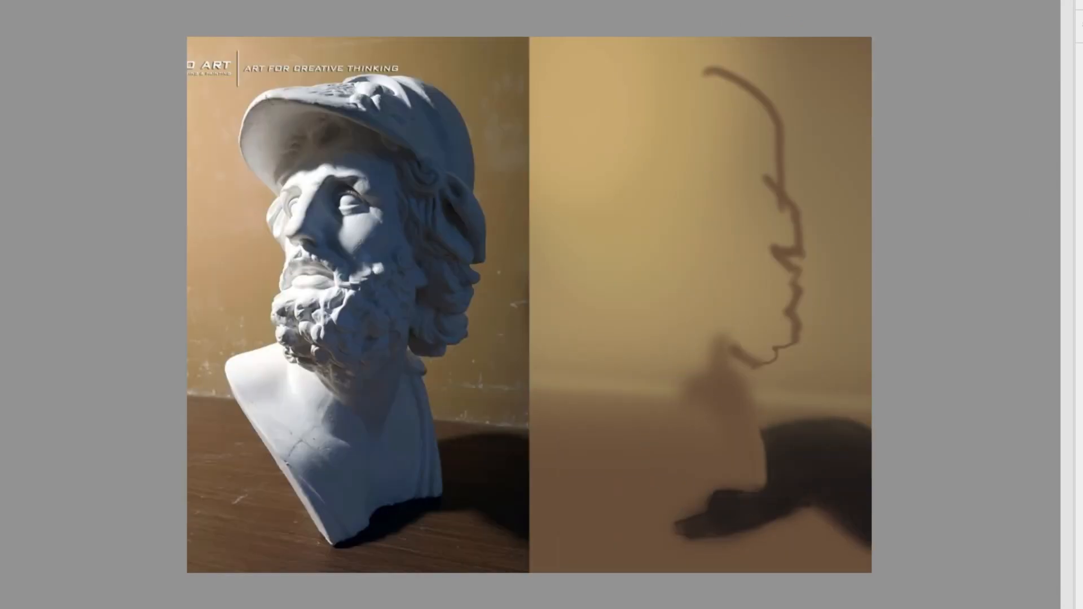
Block in the shaded neck and chest with a muted blue-grey instead of the saturated blue.
left_click_drag(730, 365, 702, 431)
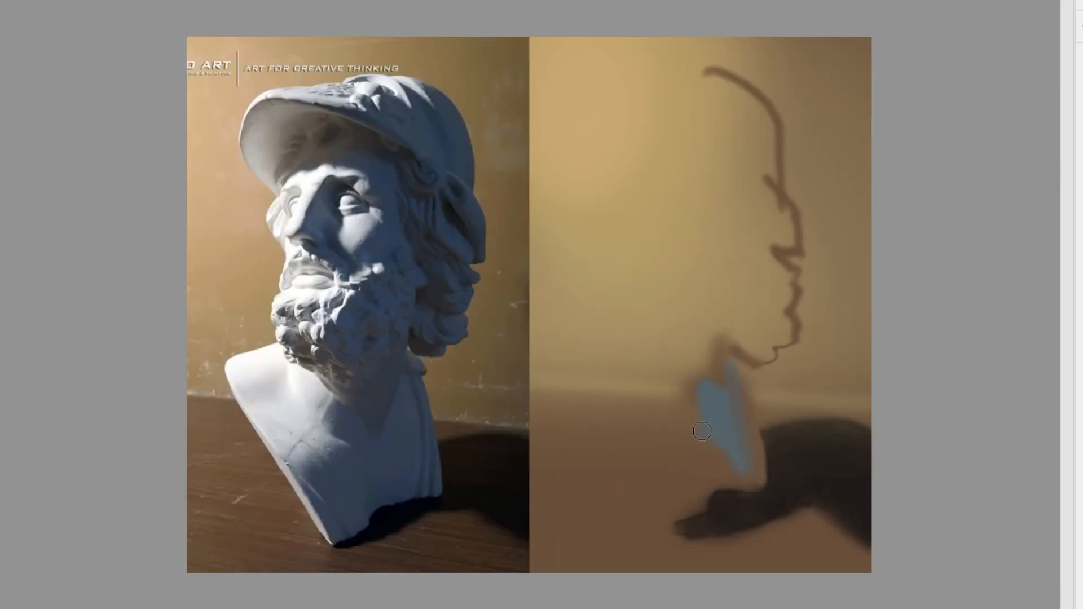
key("ctrl+z")
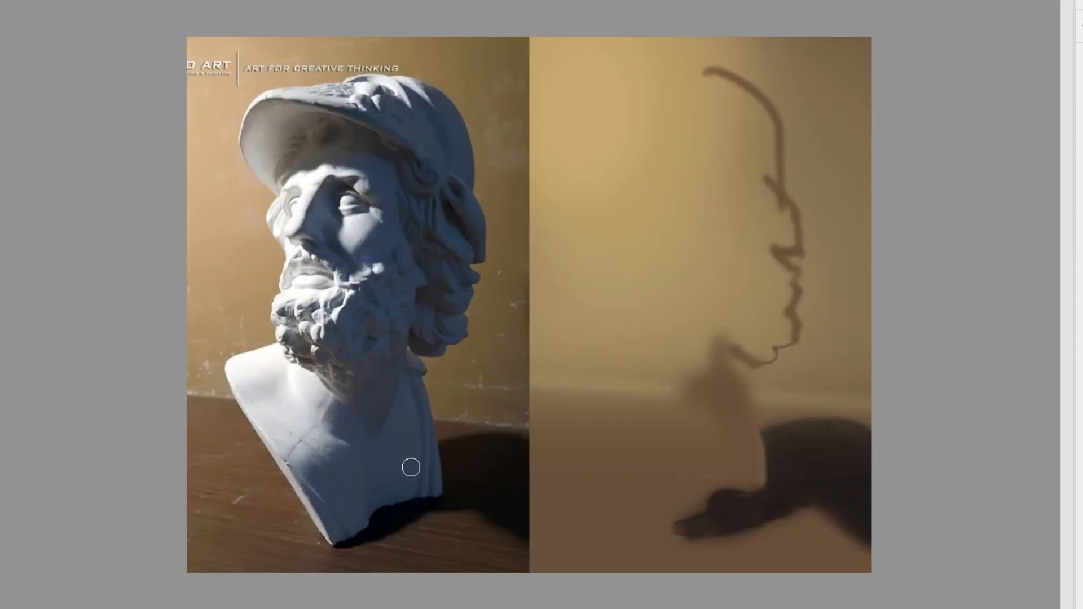
left_click_drag(744, 384, 758, 472)
left_click_drag(725, 355, 758, 473)
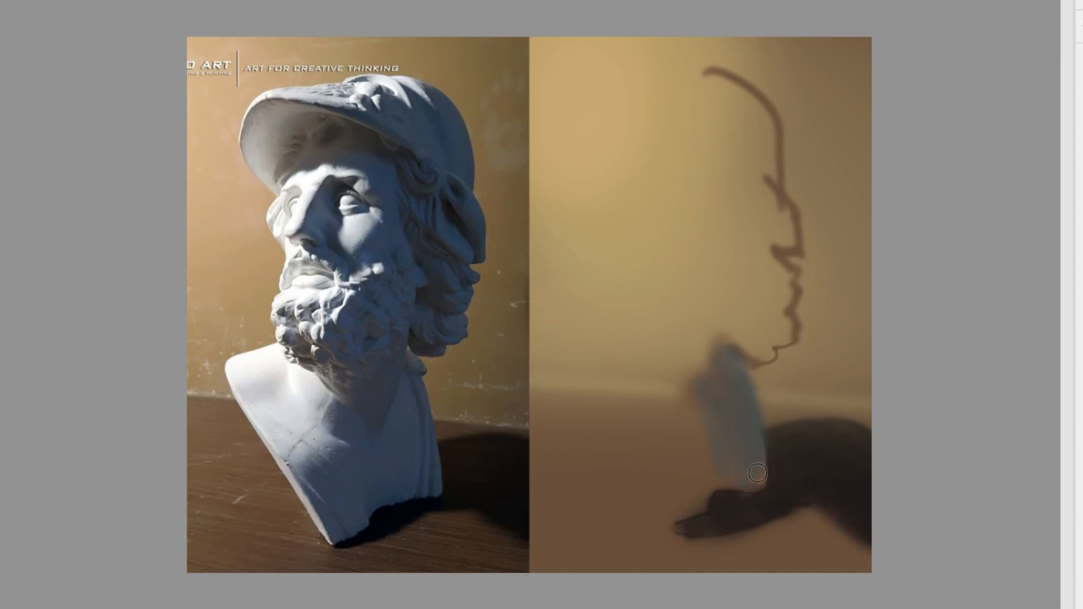
Block in the shaded side of the head and helmet with soft, large blue-grey strokes.
mouse_move(739, 292)
left_mouse_down()
mouse_move(726, 314)
mouse_move(750, 208)
mouse_move(773, 227)
mouse_move(748, 282)
left_mouse_up()
key("bracketright")
key("bracketright")
key("bracketright")
key("F2")
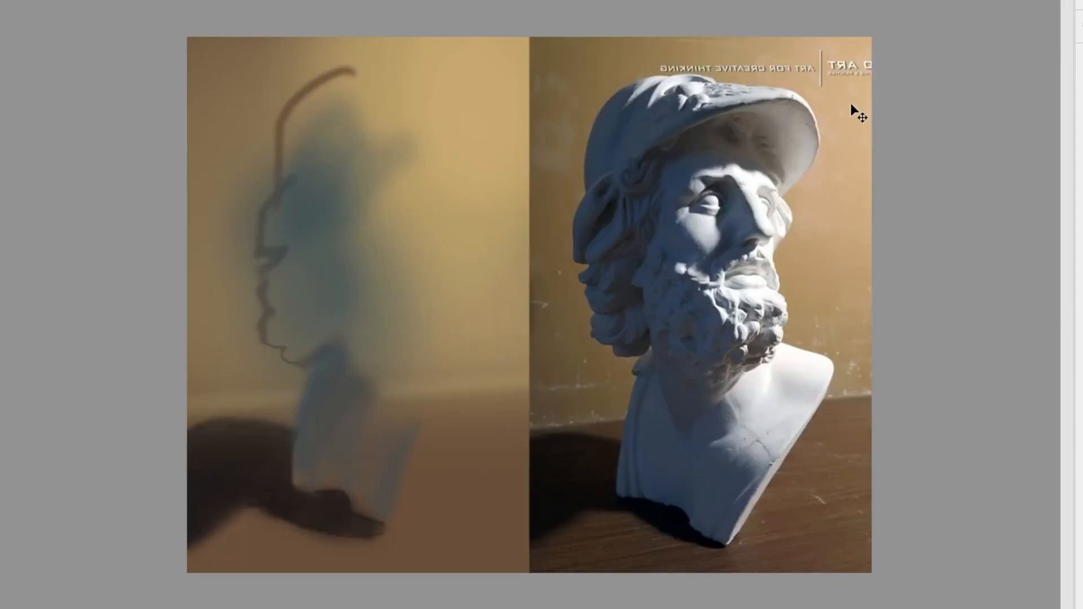
key("ctrl+z")
key("ctrl+z")
mouse_move(750, 230)
left_mouse_down()
mouse_move(755, 152)
mouse_move(660, 141)
left_mouse_up()
Paint light along the helmet's upper edge and a thin white rim around the front of the visor.
key("bracketleft")
key("bracketleft")
mouse_move(709, 79)
left_mouse_down()
mouse_move(598, 140)
mouse_move(596, 116)
mouse_move(578, 159)
mouse_move(586, 172)
left_mouse_up()
key("bracketleft")
key("bracketleft")
key("bracketleft")
key("bracketleft")
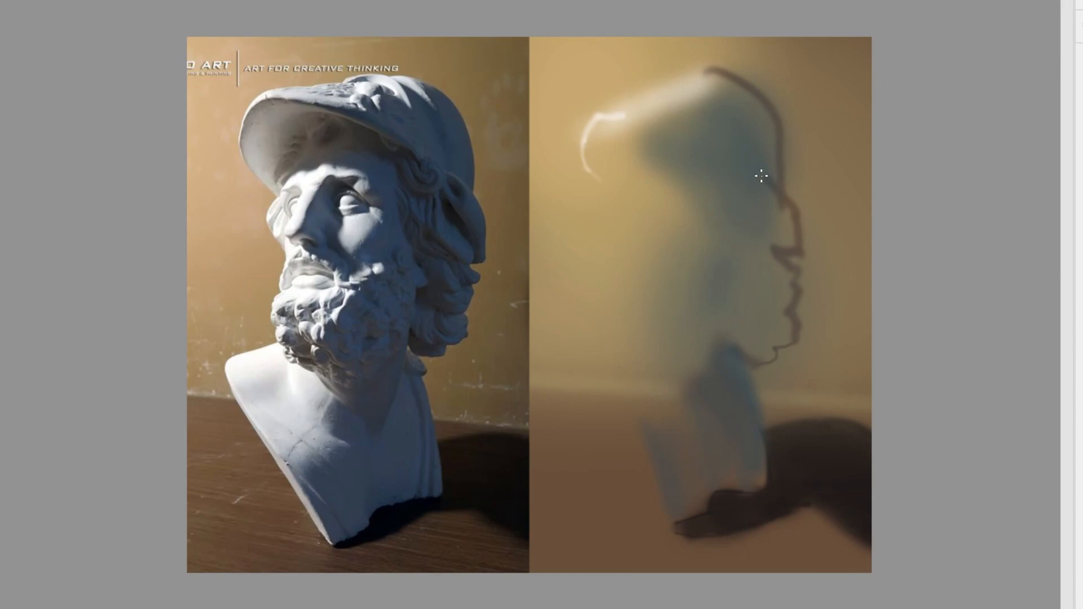
Paint soft light strokes on the brow and down the nose area with a larger brush.
key("bracketright")
key("bracketright")
mouse_move(622, 195)
left_mouse_down()
mouse_move(677, 190)
mouse_move(695, 171)
left_mouse_up()
key("bracketright")
key("bracketright")
key("bracketright")
left_click_drag(637, 209, 632, 251)
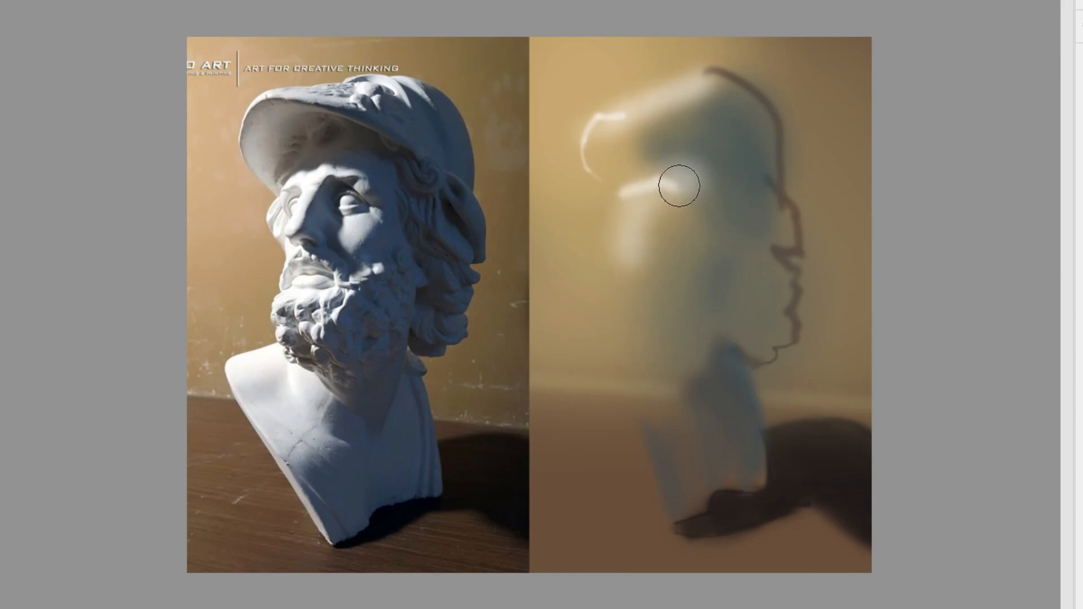
Block in the lit shoulder and chest in off-white and add a light stroke for the mouth.
key("bracketright")
key("bracketright")
key("bracketright")
key("bracketleft")
key("bracketleft")
key("bracketleft")
key("bracketleft")
key("bracketleft")
left_click_drag(616, 289, 655, 288)
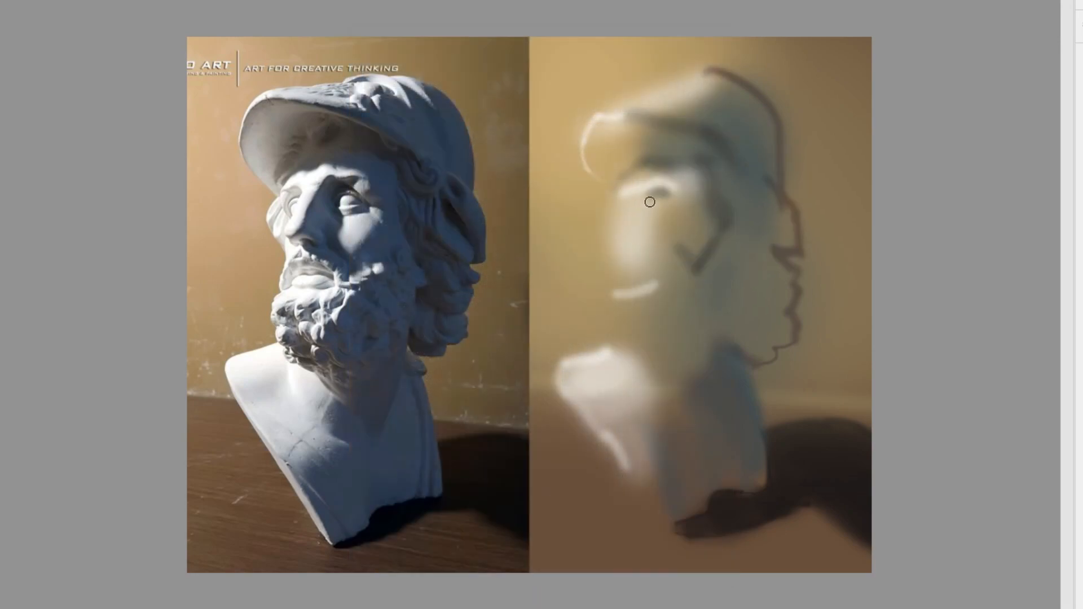
Paint the dark shadow along the side of the nose and the bright plane of the near cheek.
mouse_move(623, 248)
left_mouse_down()
mouse_move(650, 196)
mouse_move(641, 225)
mouse_move(655, 210)
left_mouse_up()
left_click(657, 187, "alt")
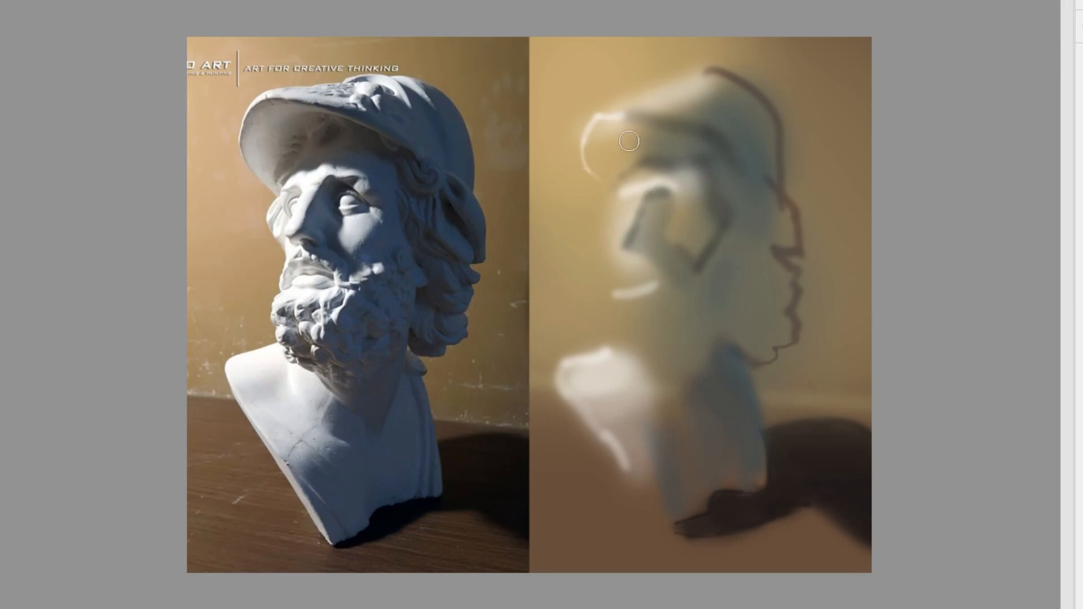
mouse_move(701, 222)
left_mouse_down()
mouse_move(682, 225)
mouse_move(677, 212)
mouse_move(691, 235)
mouse_move(683, 244)
mouse_move(689, 224)
left_mouse_up()
key("ctrl+shift+h")
key("ctrl+shift+h")
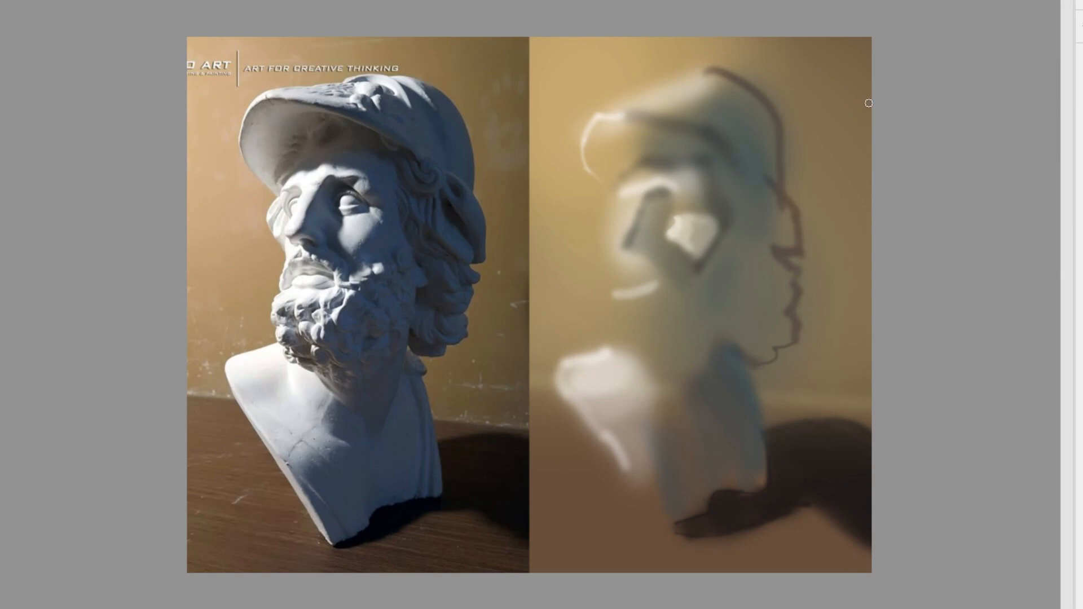
Define the near eye with dark brow and eyelid lines, a light eyeball and shading around the socket.
mouse_move(680, 207)
left_mouse_down()
mouse_move(694, 209)
mouse_move(707, 179)
mouse_move(658, 185)
mouse_move(630, 229)
left_mouse_up()
left_click_drag(659, 192, 676, 187)
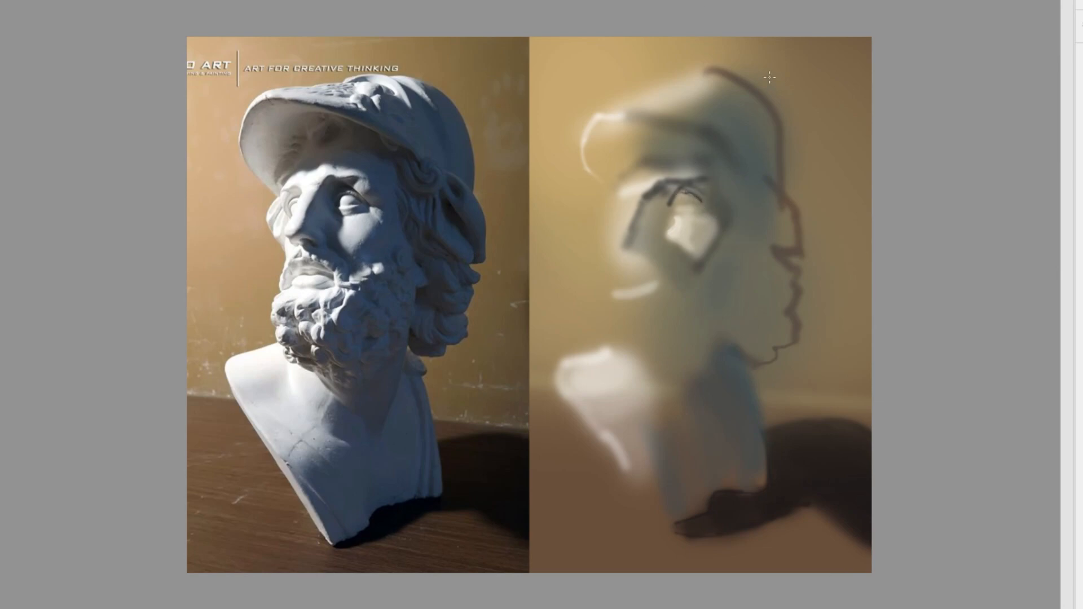
left_click_drag(683, 193, 703, 202)
left_click_drag(686, 195, 687, 205)
key("m")
key("m")
mouse_move(672, 193)
left_mouse_down()
mouse_move(674, 259)
mouse_move(656, 253)
mouse_move(670, 271)
left_mouse_up()
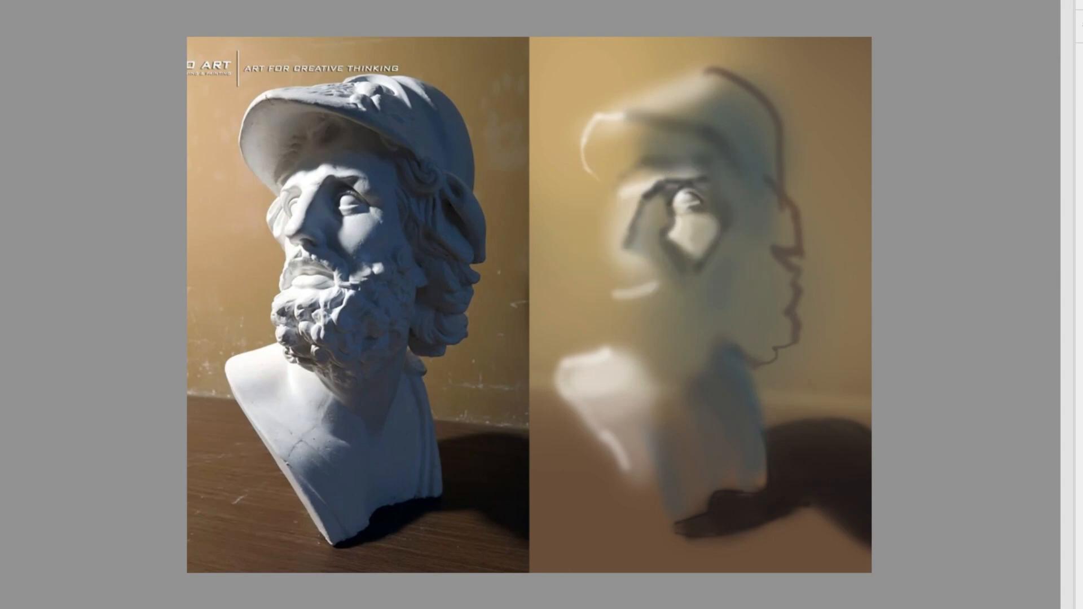
Shade the side of the nose and the side of the face beside the cheek in blue-grey.
left_click_drag(656, 207, 645, 231)
key("]")
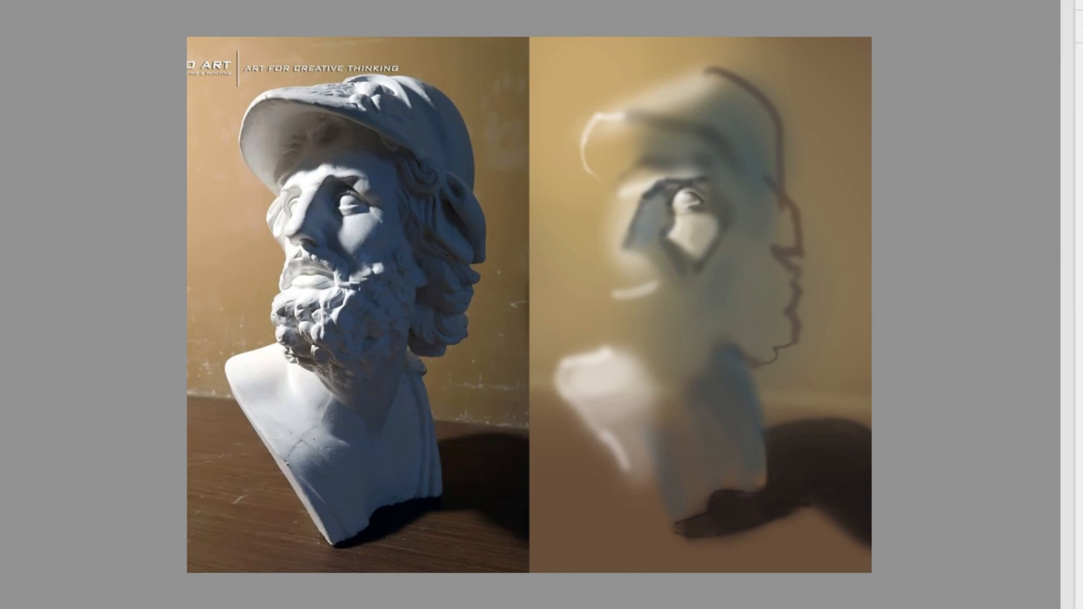
mouse_move(743, 217)
left_mouse_down()
mouse_move(730, 242)
mouse_move(734, 280)
left_mouse_up()
key("ctrl+shift+h")
key("ctrl+shift+h")
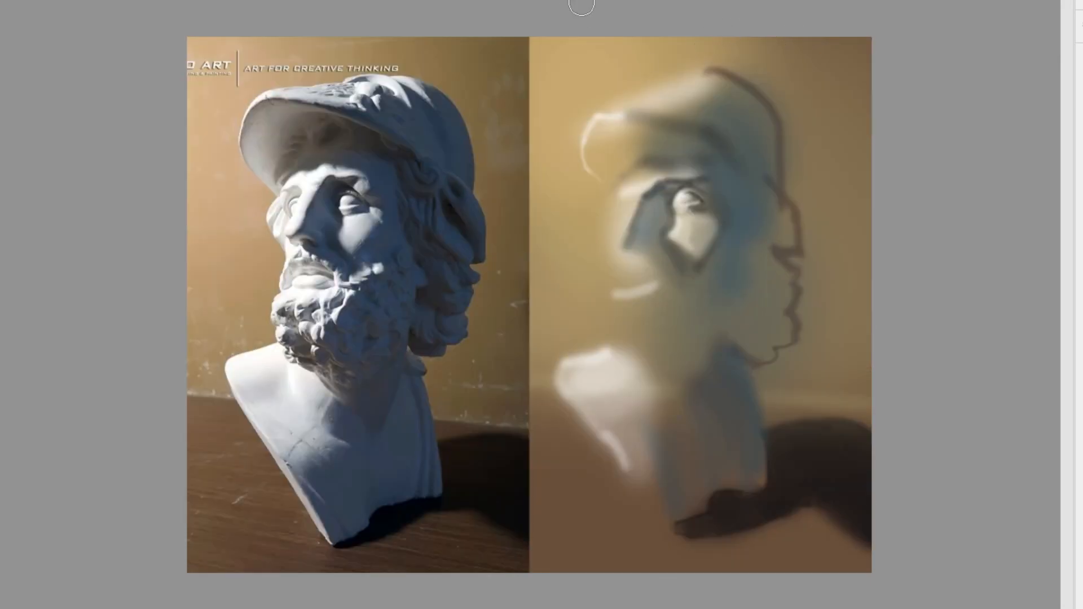
Darken the shadow under the visor above the forehead with a sampled dark grey.
left_click(673, 205, "alt")
mouse_move(729, 157)
left_mouse_down()
mouse_move(672, 149)
mouse_move(658, 132)
mouse_move(648, 150)
left_mouse_up()
key("]")
key("]")
key("ctrl+shift+h")
key("ctrl+shift+h")
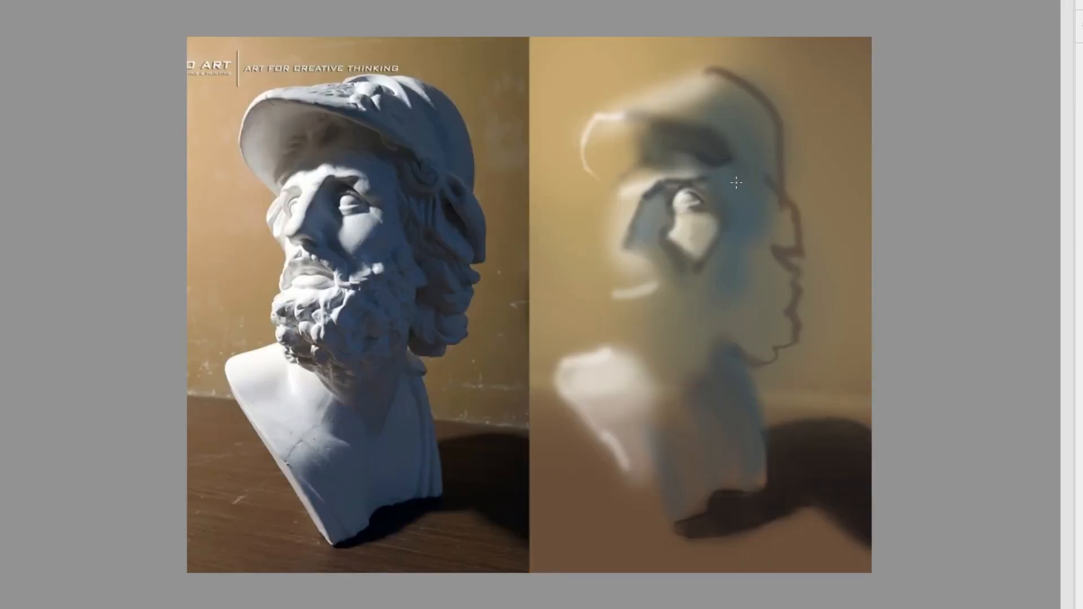
Paint dark shadow strokes through the hair behind the face, down from the helmet's edge.
left_click_drag(743, 181, 763, 277)
key("]")
key("]")
key("ctrl+shift+h")
key("ctrl+shift+h")
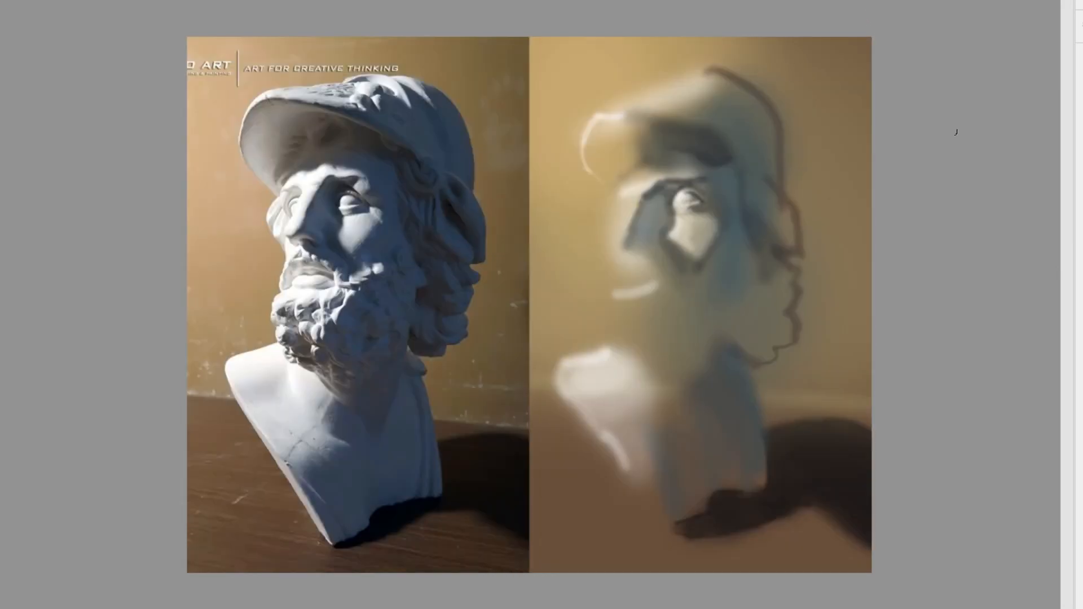
Add white highlights along the top of the helmet above the visor.
left_click_drag(749, 88, 783, 167)
left_click_drag(776, 107, 699, 69)
key("ctrl+z")
key("ctrl+z")
mouse_move(605, 111)
left_mouse_down()
mouse_move(674, 104)
mouse_move(709, 81)
mouse_move(728, 107)
mouse_move(752, 104)
mouse_move(746, 98)
left_mouse_up()
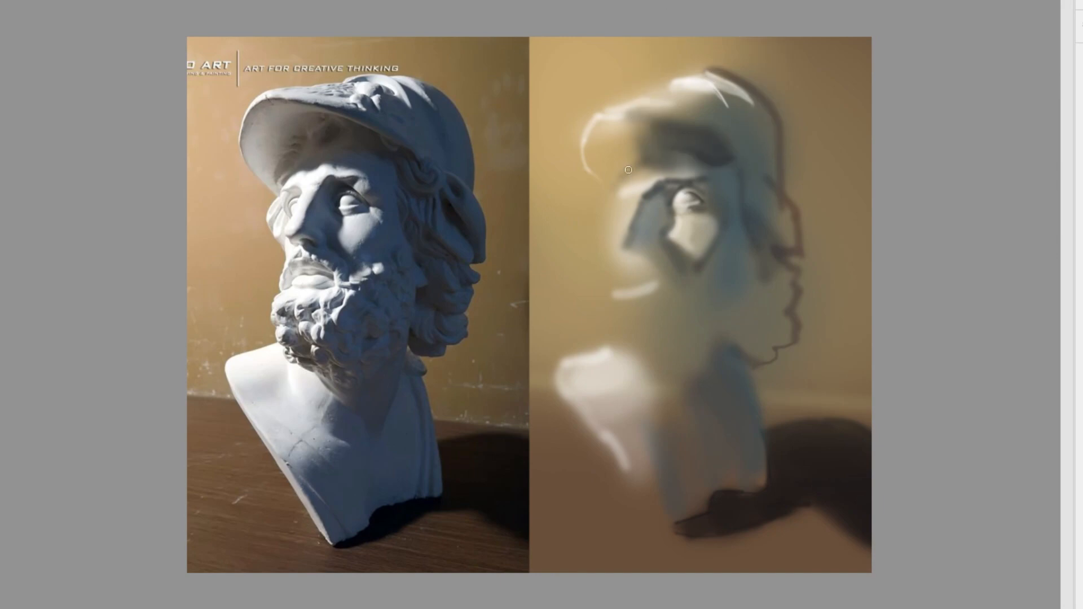
Paint the dark hairline under the visor and soften the visor's front edge.
key("m")
key("m")
mouse_move(624, 181)
left_mouse_down()
mouse_move(684, 173)
mouse_move(626, 151)
mouse_move(627, 164)
left_mouse_up()
key("m")
key("m")
key("bracketleft")
key("bracketleft")
key("bracketleft")
Paint the far eye area and far cheek in a light tone sampled from the face.
left_click(632, 205, "alt")
key("bracketleft")
key("bracketleft")
mouse_move(614, 199)
left_mouse_down()
mouse_move(623, 190)
mouse_move(610, 234)
left_mouse_up()
key("bracketright")
key("bracketright")
key("m")
key("m")
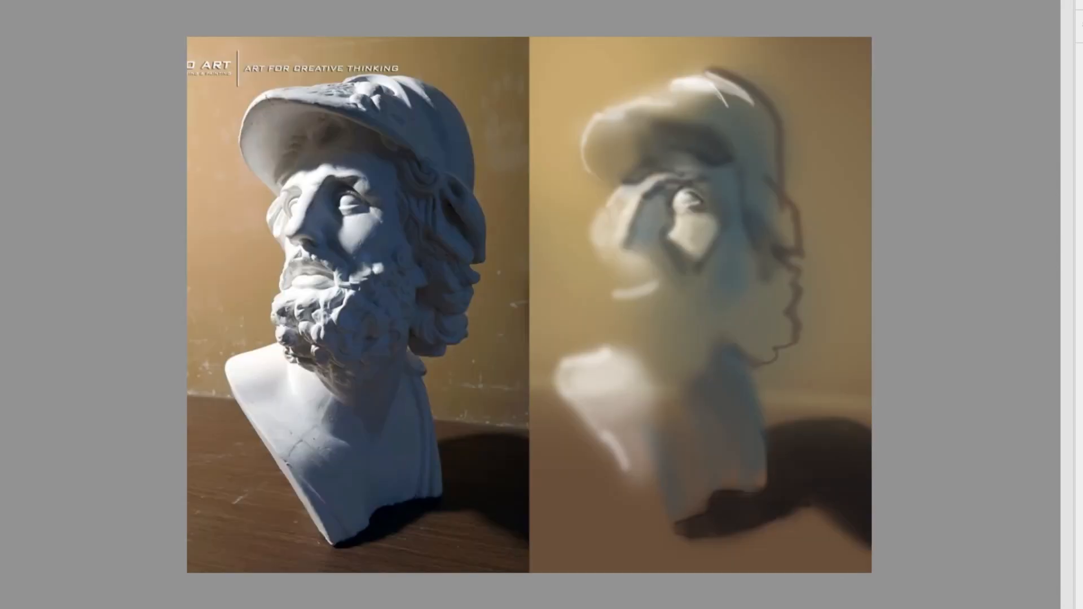
Paint small white highlights below the nose and along the moustache beside the mouth.
key("bracketleft")
key("bracketleft")
left_click_drag(614, 251, 616, 263)
key("m")
key("m")
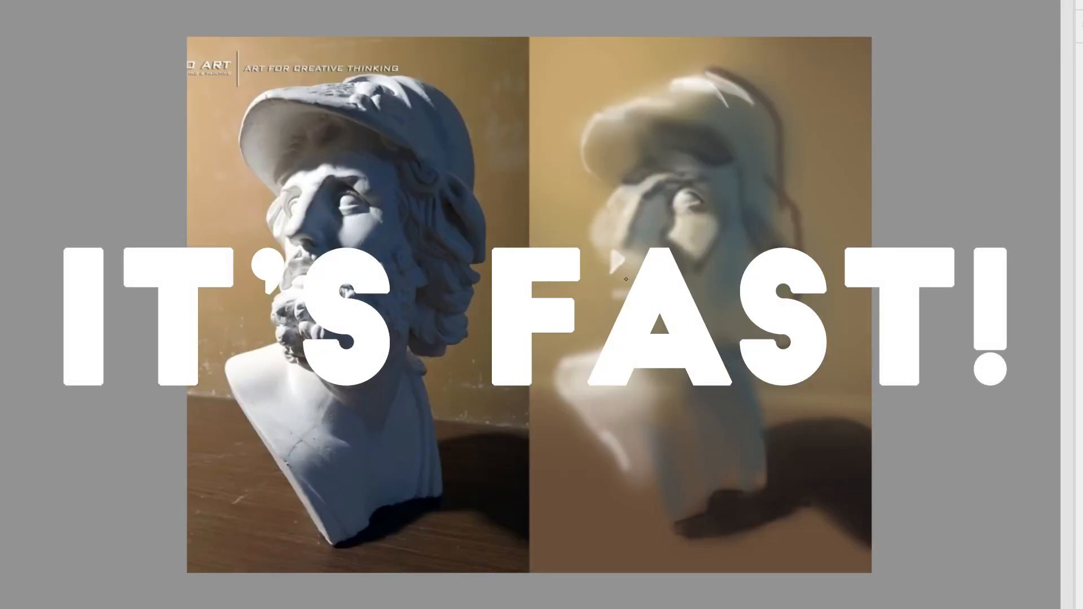
left_click_drag(639, 257, 662, 286)
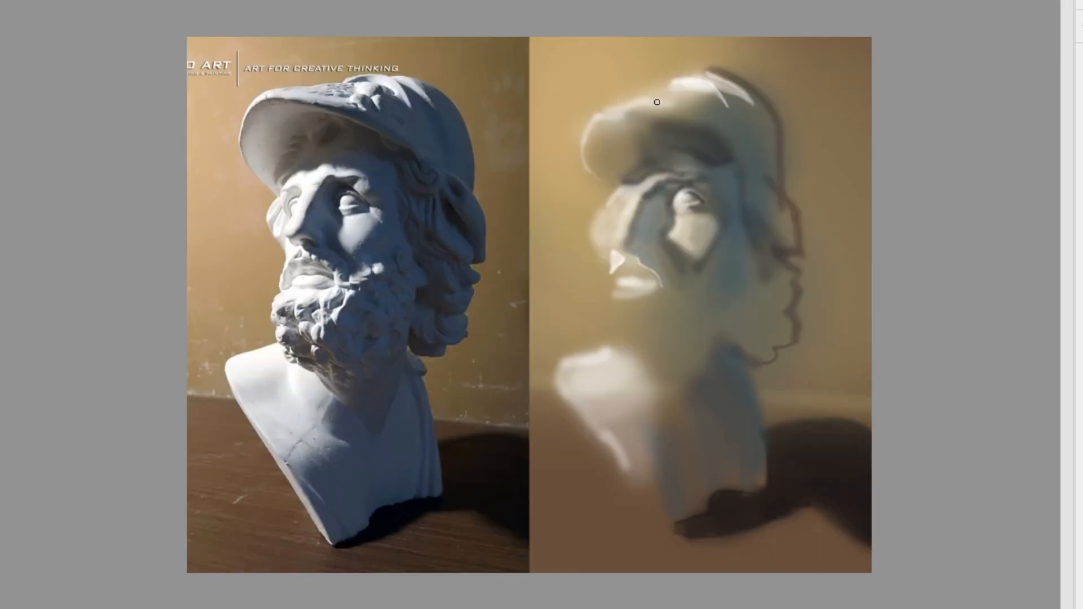
Redraw the visor's rim with crisper grey and light strokes around its front and upper edge.
mouse_move(607, 189)
left_mouse_down()
mouse_move(578, 135)
mouse_move(601, 107)
mouse_move(645, 91)
mouse_move(602, 109)
mouse_move(582, 160)
left_mouse_up()
key("ctrl+shift+h")
key("ctrl+shift+h")
mouse_move(579, 152)
left_mouse_down()
mouse_move(610, 190)
mouse_move(613, 105)
mouse_move(674, 116)
left_mouse_up()
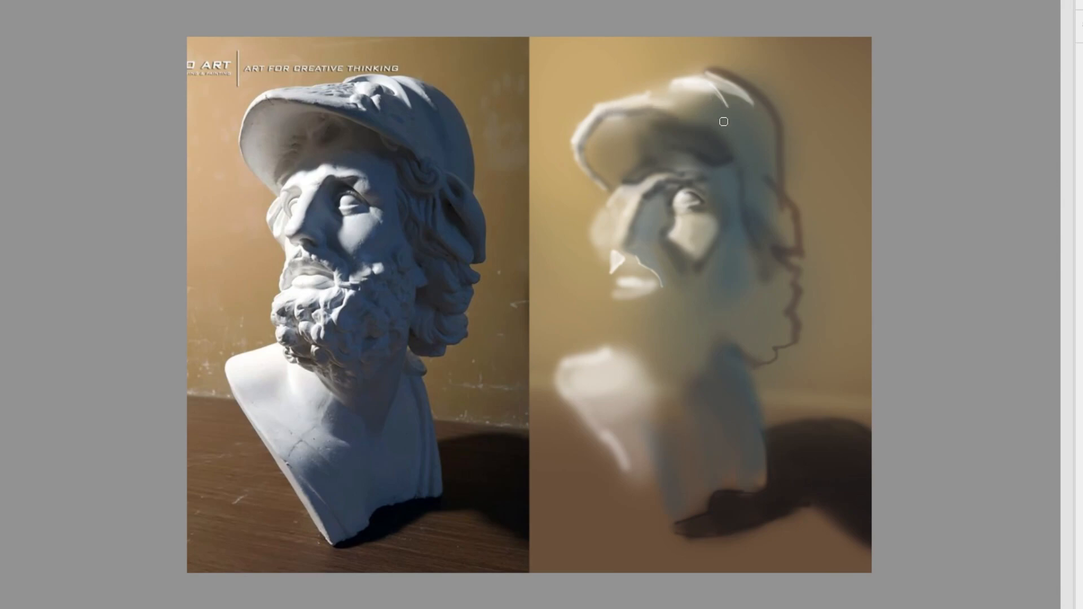
Shade the helmet's side with sampled blue-grey and darken its back contour down to the hair.
left_click(750, 151, "alt")
left_click(729, 144, "alt")
mouse_move(719, 125)
left_mouse_down()
mouse_move(748, 145)
mouse_move(686, 113)
left_mouse_up()
mouse_move(764, 124)
left_mouse_down()
mouse_move(748, 147)
mouse_move(787, 180)
left_mouse_up()
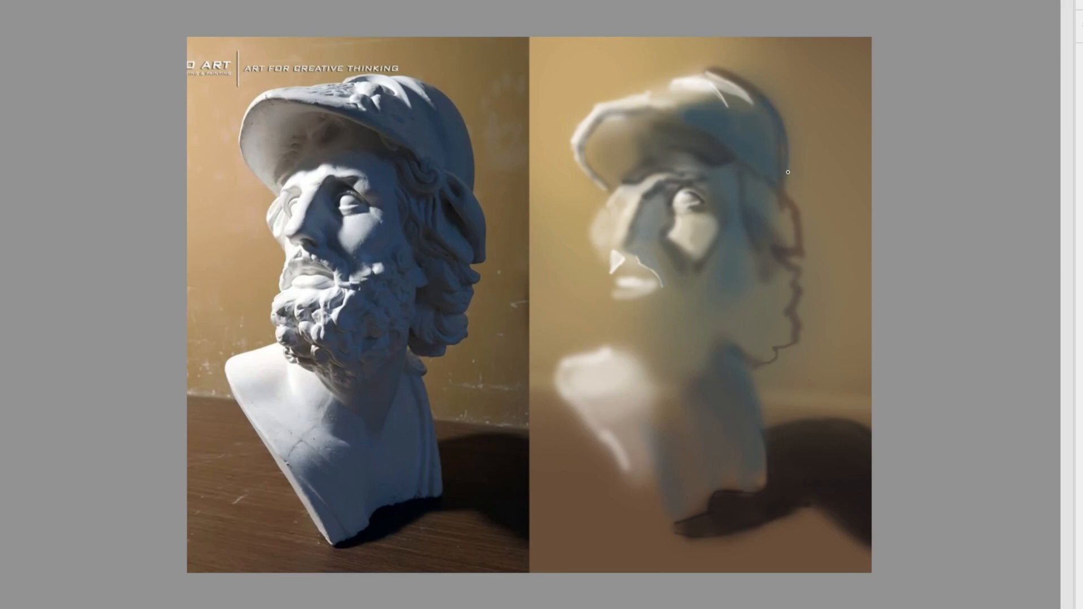
Paint the helmet's back edge and the hair contour in blue-grey, and block in the beard's shadow below the cheek.
key("h")
key("h")
key("bracketright")
left_click_drag(790, 135, 792, 221)
mouse_move(791, 328)
left_mouse_down()
mouse_move(770, 344)
mouse_move(684, 319)
mouse_move(679, 290)
mouse_move(659, 365)
mouse_move(720, 321)
left_mouse_up()
key("bracketright")
key("bracketright")
key("bracketright")
key("bracketright")
key("bracketleft")
key("bracketleft")
key("bracketleft")
Model the lower hair curls and the hair behind the cheek with a darker tone sampled from under the helmet.
left_click(716, 164, "alt")
key("bracketleft")
key("bracketleft")
key("bracketleft")
key("bracketleft")
mouse_move(746, 329)
left_mouse_down()
mouse_move(756, 292)
mouse_move(754, 309)
left_mouse_up()
key("ctrl+f")
key("ctrl+f")
key("bracketright")
mouse_move(755, 249)
left_mouse_down()
mouse_move(783, 305)
mouse_move(765, 307)
mouse_move(791, 302)
mouse_move(765, 320)
left_mouse_up()
key("ctrl+f")
key("ctrl+f")
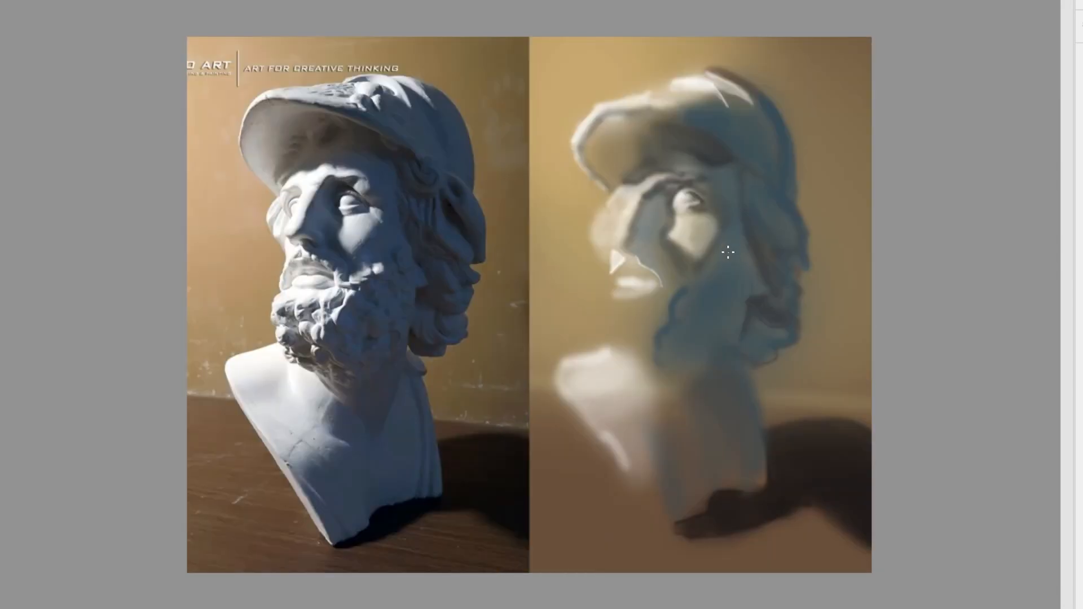
Paint dark strands between the hair locks just below the back of the helmet.
key("ctrl+f")
key("ctrl+f")
left_click_drag(759, 206, 796, 245)
key("ctrl+f")
key("ctrl+f")
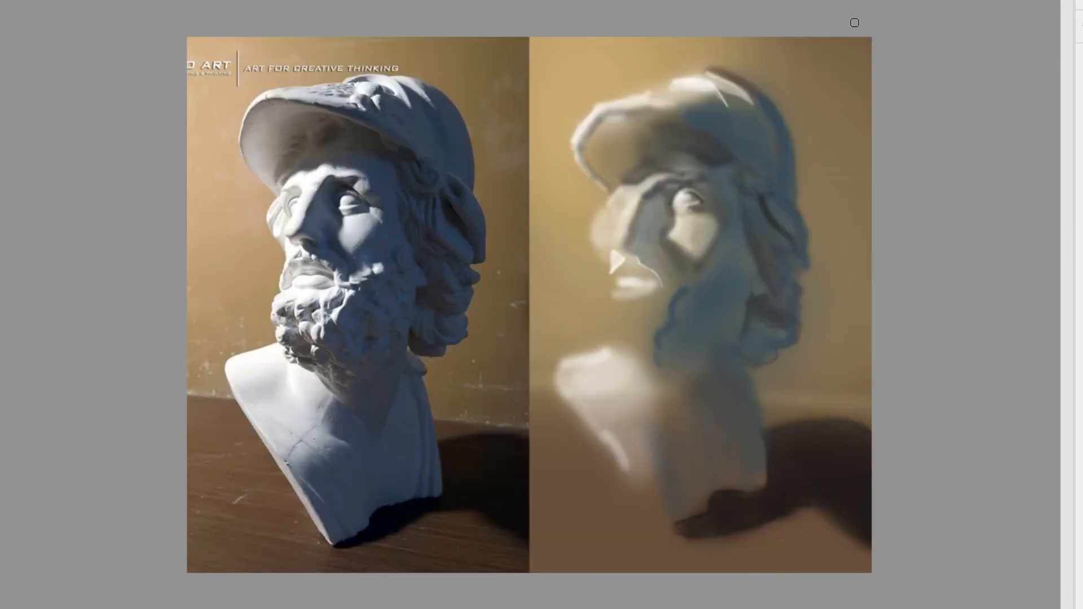
Paint light beard clumps below the lower lip and along the front of the chin.
mouse_move(644, 295)
left_mouse_down()
mouse_move(608, 309)
mouse_move(651, 309)
mouse_move(639, 304)
left_mouse_up()
mouse_move(599, 304)
left_mouse_down()
mouse_move(622, 336)
mouse_move(615, 349)
mouse_move(613, 318)
mouse_move(639, 312)
mouse_move(622, 342)
mouse_move(642, 349)
mouse_move(644, 340)
mouse_move(660, 357)
mouse_move(657, 335)
mouse_move(649, 367)
mouse_move(621, 359)
mouse_move(650, 369)
left_mouse_up()
key("]")
left_click(691, 312, "alt")
key("ctrl+z")
key("ctrl+z")
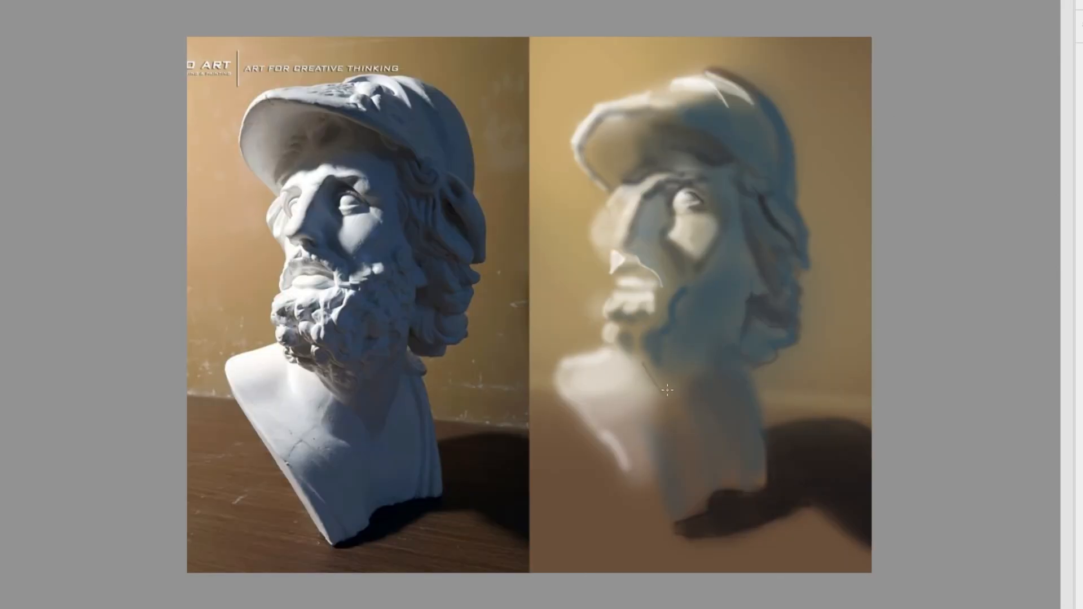
Outline the shadow under the beard and fill it in dark blue-grey down the neck to a point on the chest.
left_click_drag(665, 391, 678, 405)
mouse_move(732, 338)
left_mouse_down()
mouse_move(701, 423)
mouse_move(680, 437)
left_mouse_up()
key("bracketright")
left_click_drag(711, 358, 692, 420)
key("ctrl+shift+h")
key("ctrl+shift+h")
Deepen the beard and jaw shadow up to the cheek with a larger brush and a sampled blue-grey.
key("bracketright")
left_click(672, 322, "alt")
key("bracketright")
key("bracketright")
mouse_move(722, 345)
left_mouse_down()
mouse_move(683, 364)
mouse_move(718, 291)
left_mouse_up()
left_click_drag(699, 348, 748, 252)
key("ctrl+shift+h")
key("ctrl+shift+h")
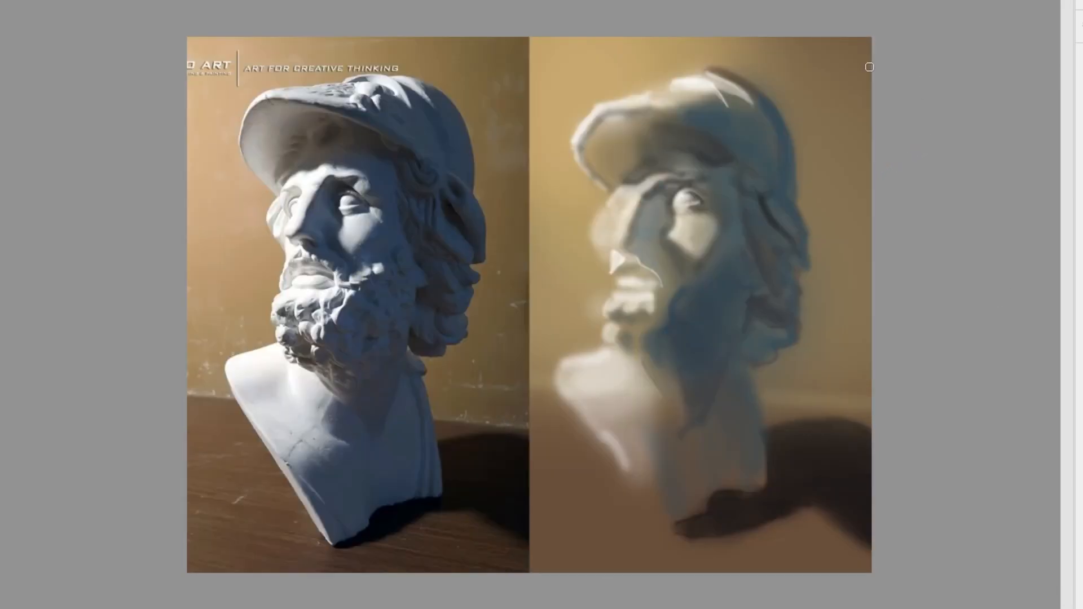
Define the nose with a light front plane, a dark shaded side, a nostril and the fold running down beside the moustache.
left_click(621, 249, "alt")
left_click_drag(618, 237, 629, 193)
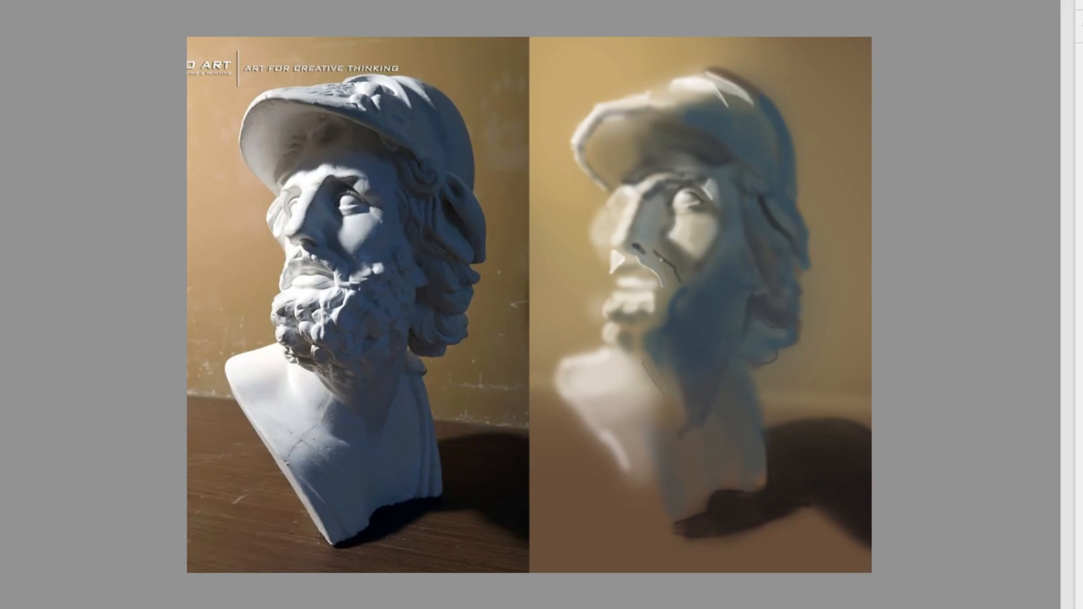
left_click_drag(656, 246, 678, 276)
left_click_drag(655, 231, 649, 206)
key("ctrl+shift+h")
key("ctrl+shift+h")
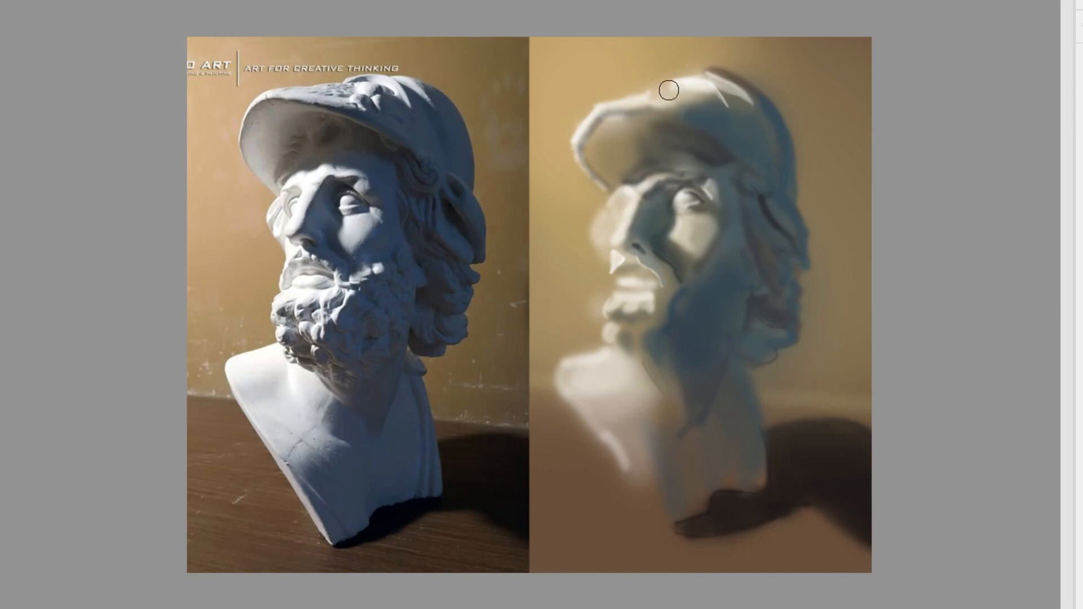
mouse_move(649, 250)
left_mouse_down()
mouse_move(638, 241)
mouse_move(636, 253)
left_mouse_up()
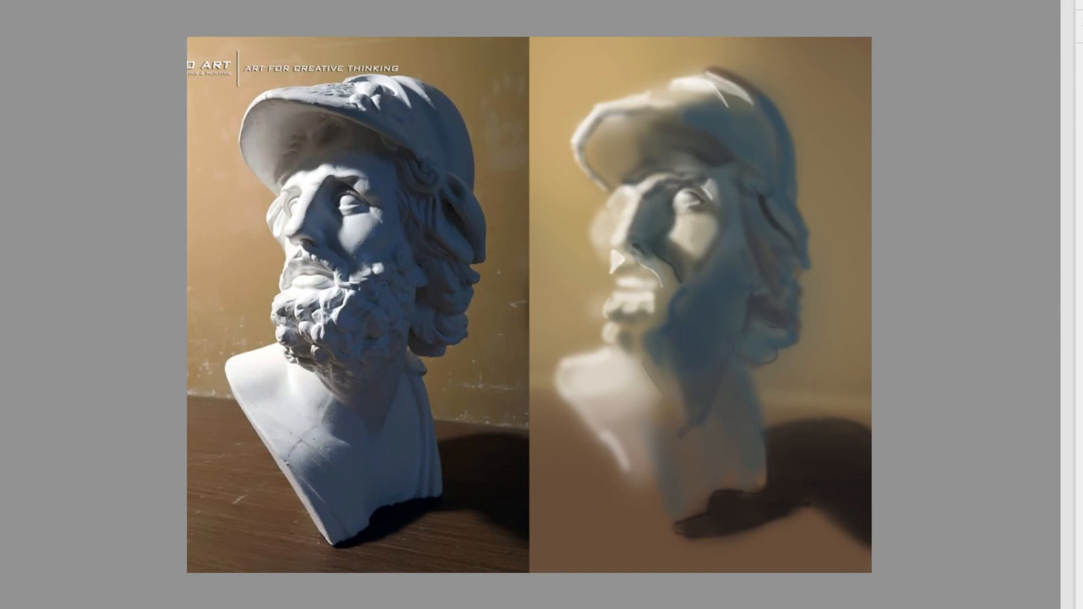
key("ctrl+shift+h")
key("ctrl+shift+h")
Brighten the brow and far eye area with a light tone sampled from the near cheek.
left_click(706, 227, "alt")
key("ctrl+shift+h")
left_click_drag(621, 202, 632, 199)
key("ctrl+shift+h")
key("bracketright")
key("ctrl+shift+h")
key("ctrl+shift+h")
Refine the far cheek's contour and redraw the visor's front edge with a tone sampled beside the nose.
left_click(625, 230, "alt")
left_click_drag(599, 245, 609, 266)
mouse_move(606, 202)
left_mouse_down()
mouse_move(580, 182)
mouse_move(570, 145)
left_mouse_up()
key("ctrl+z")
mouse_move(573, 151)
left_mouse_down()
mouse_move(609, 203)
mouse_move(599, 176)
left_mouse_up()
key("ctrl+shift+h")
key("ctrl+shift+h")
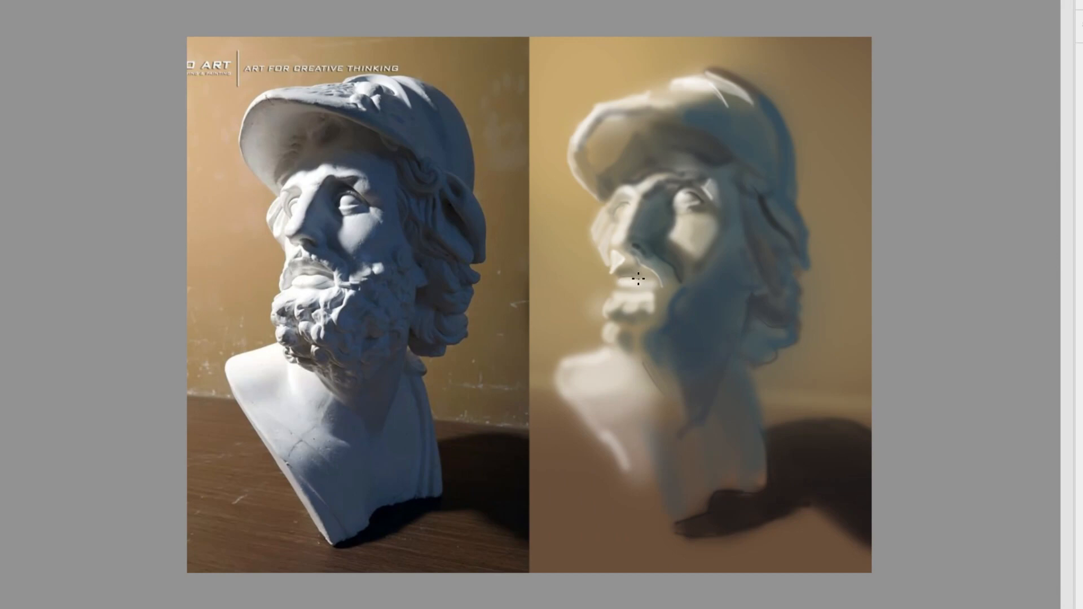
Paint the chest's front diagonal edge in a light tone from the shoulder down to the bust's lowest tip.
key("h")
key("h")
key("h")
key("h")
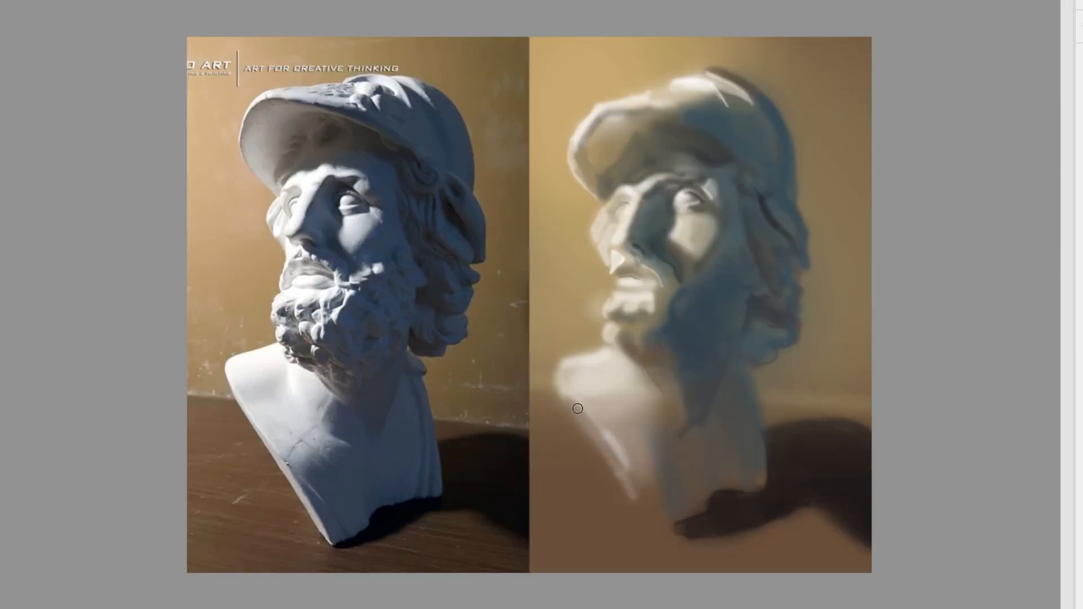
left_click_drag(629, 474, 656, 532)
left_click_drag(586, 432, 649, 529)
mouse_move(614, 458)
left_mouse_down()
mouse_move(650, 528)
mouse_move(646, 471)
mouse_move(659, 502)
left_mouse_up()
Shade the lower chest and neck shadow edge in sampled blue-grey, and blend a light shoulder tone over the chest.
left_click(708, 358, "alt")
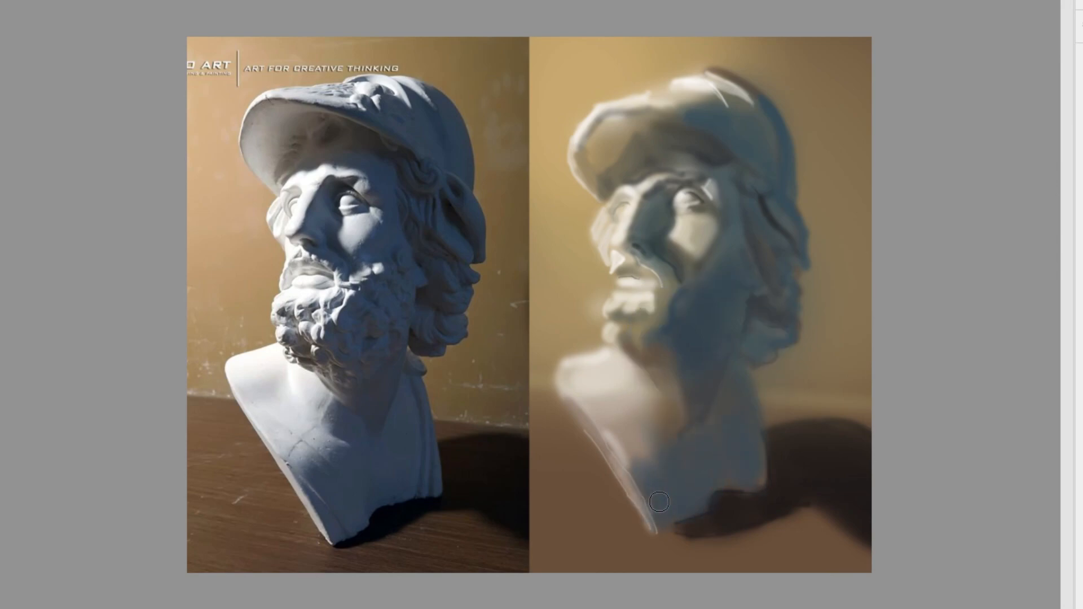
mouse_move(674, 432)
left_mouse_down()
mouse_move(644, 410)
mouse_move(647, 383)
left_mouse_up()
left_click(614, 362, "alt")
key("bracketright")
left_click_drag(618, 433, 651, 450)
key("h")
key("h")
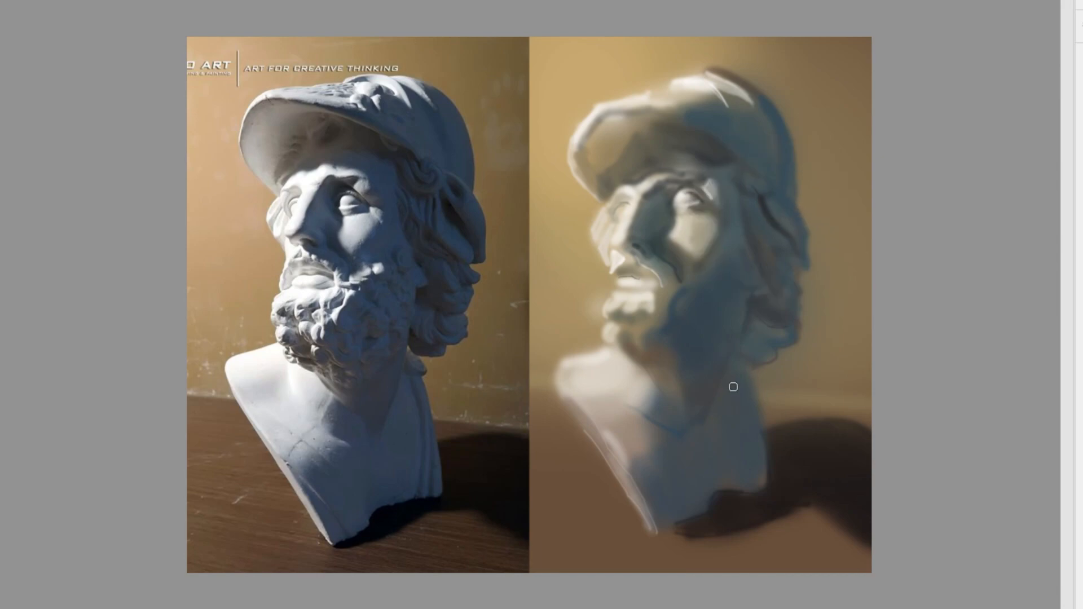
Paint a dark fold down the back of the neck and chest, and extend the dark cast shadow under the base.
left_click_drag(734, 383, 747, 489)
key("h")
key("h")
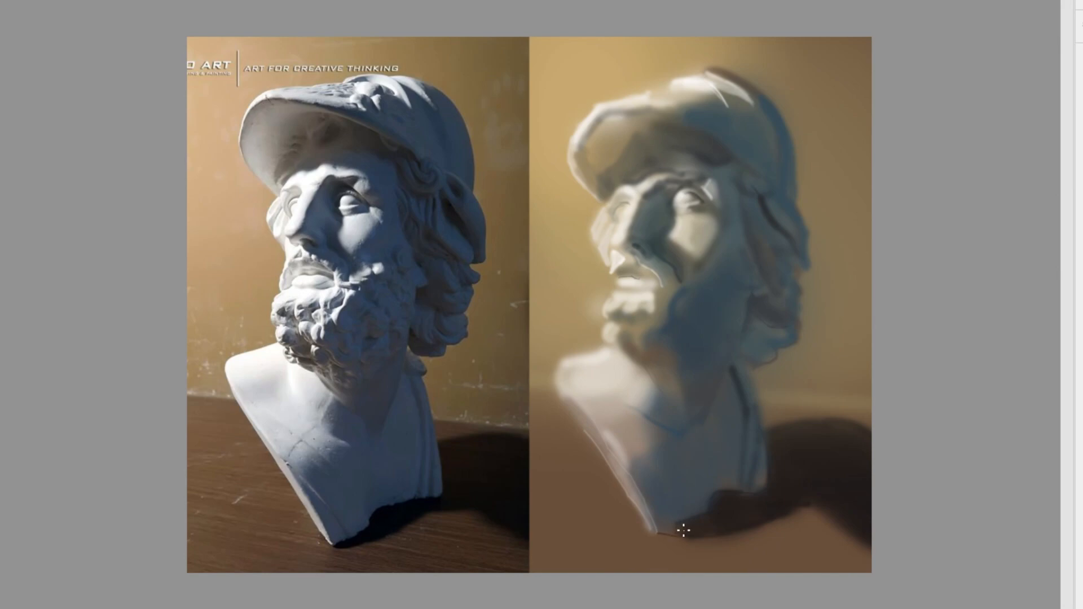
left_click_drag(663, 533, 663, 533)
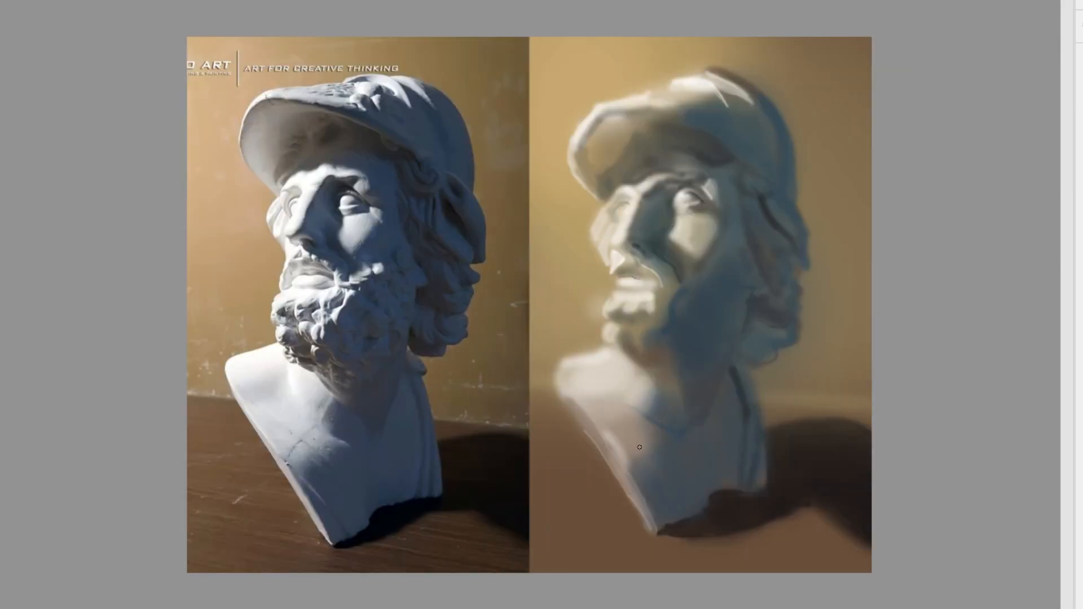
left_click(621, 428, "alt")
left_click_drag(631, 466, 657, 490)
key("ctrl+z")
Define the beard's curly front contour and the shoulder's crisp light upper edge against the background.
key("m")
key("m")
mouse_move(607, 289)
left_mouse_down()
mouse_move(610, 344)
mouse_move(571, 356)
mouse_move(545, 340)
mouse_move(562, 357)
left_mouse_up()
key("ctrl+z")
key("ctrl+z")
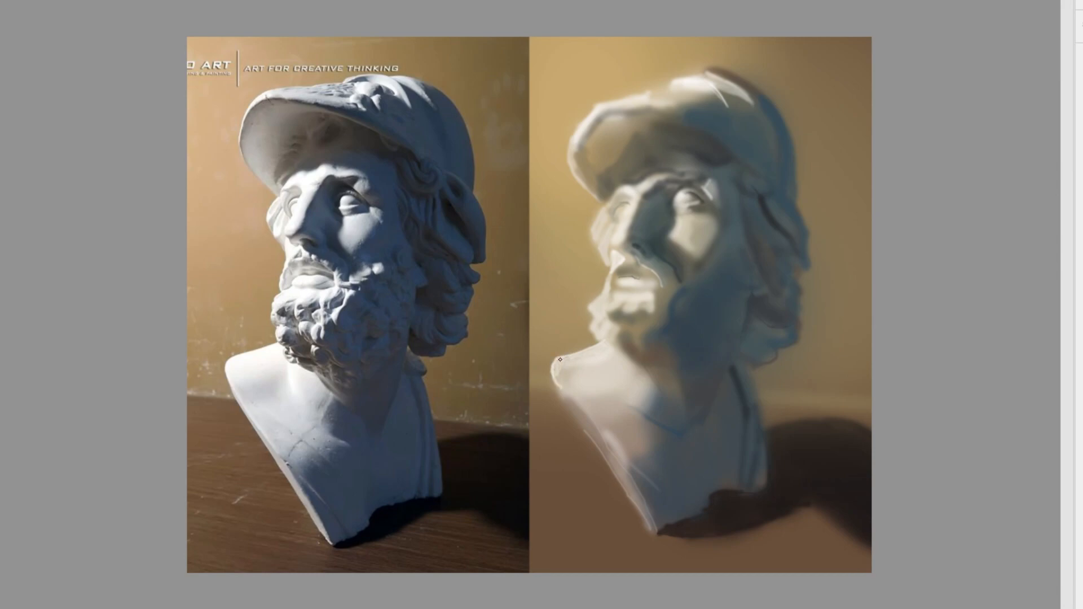
Darken the fold below the near cheek and shade the temple and side of the face in blue-green.
key("ctrl+shift+h")
key("ctrl+shift+h")
key("ctrl+shift+h")
key("ctrl+shift+h")
left_click(731, 187, "alt")
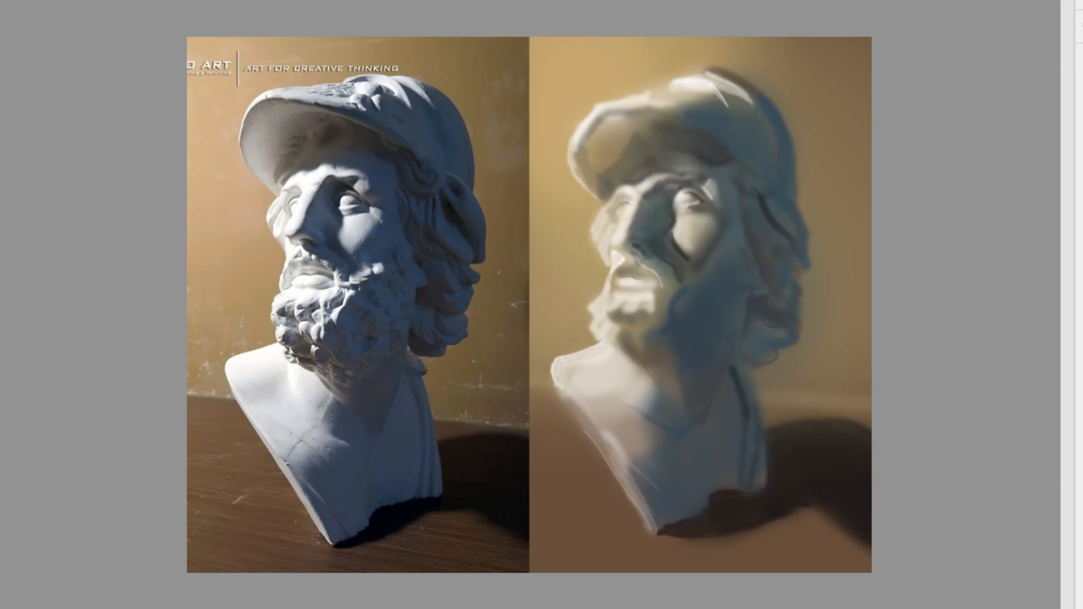
key("ctrl+shift+h")
key("ctrl+shift+h")
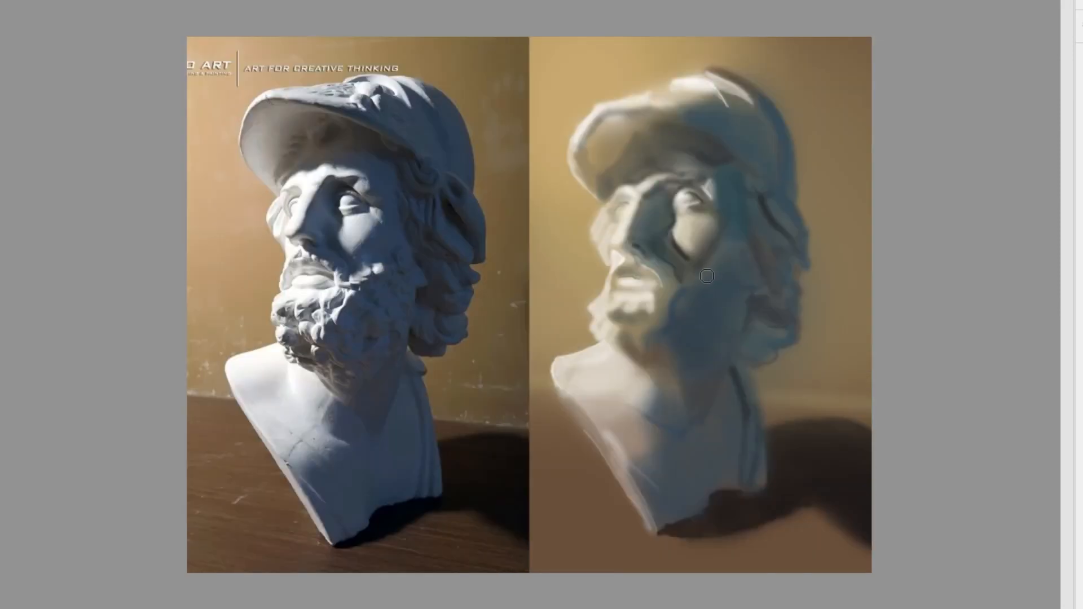
Paint light moustache curls across the cheek and trace the lit edge of the beard down to the chin.
left_click_drag(688, 282, 717, 274)
key("ctrl+shift+h")
key("ctrl+shift+h")
mouse_move(678, 290)
left_mouse_down()
mouse_move(691, 285)
mouse_move(647, 333)
left_mouse_up()
key("ctrl+shift+h")
key("ctrl+shift+h")
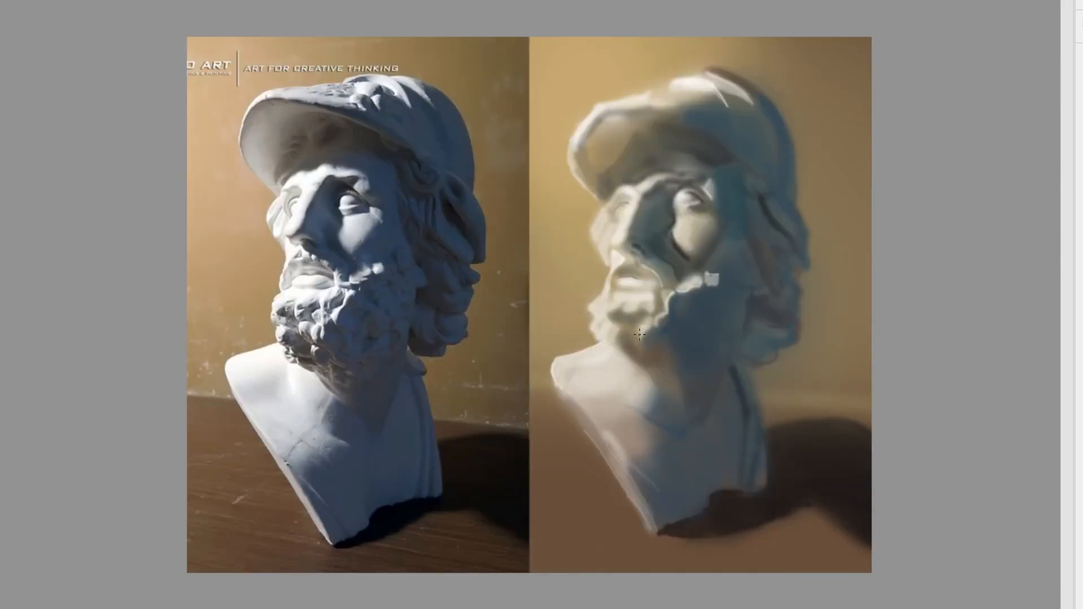
Paint the ornament above the visor with small dark and light strokes and blend the highlights on the helmet's crown.
key("ctrl+shift+h")
key("ctrl+shift+h")
left_click_drag(677, 104, 703, 112)
left_click(768, 206, "alt")
key("ctrl+shift+h")
key("ctrl+shift+h")
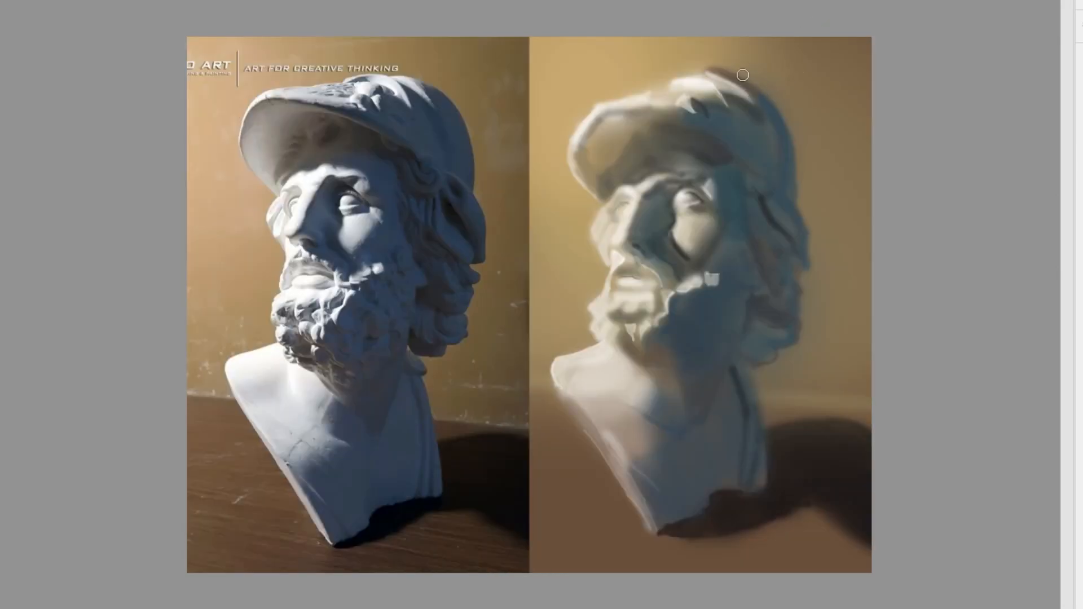
Clean up the helmet's top and back outline by painting background tone over the brown sketch line.
key("ctrl+shift+h")
key("ctrl+shift+h")
left_click_drag(705, 68, 784, 110)
key("ctrl+shift+h")
key("ctrl+shift+h")
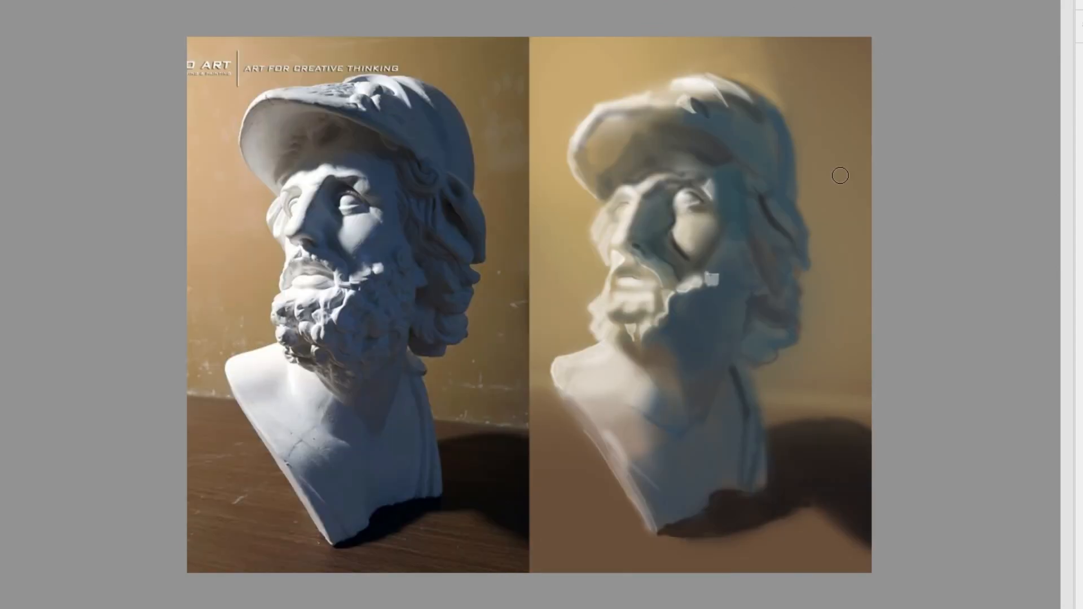
Draw the table's back edge with a small brush as a thin light line on both sides of the bust.
key("[")
key("[")
key("ctrl+shift+h")
key("ctrl+shift+h")
key("ctrl+shift+h")
key("ctrl+shift+h")
key("[")
key("[")
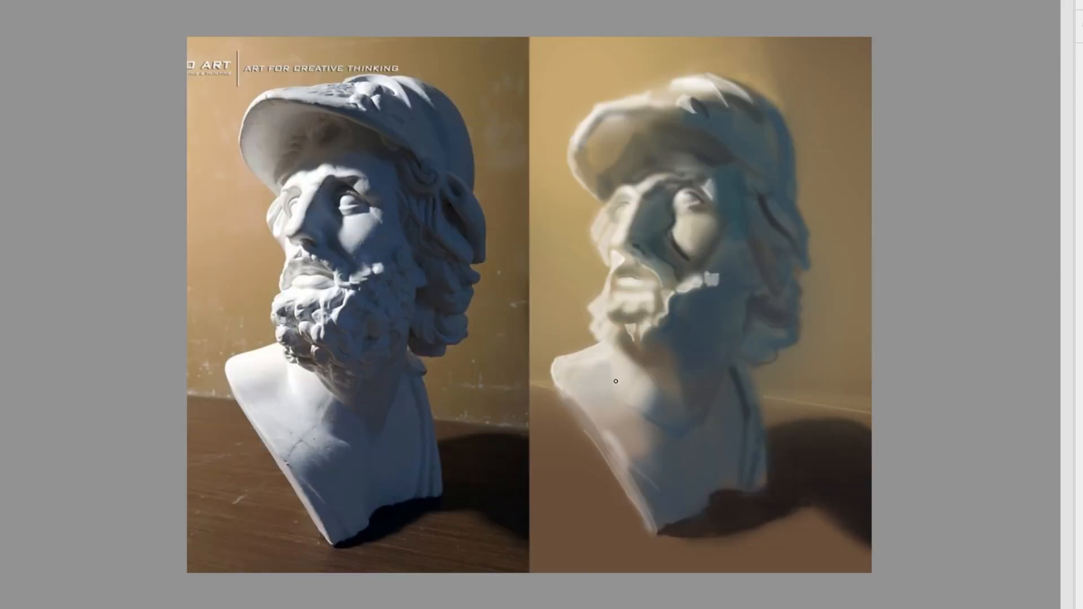
Refine the moustache, lips and area below the nose with sampled tones, covering the stray white highlight line.
key("ctrl+shift+h")
key("ctrl+shift+h")
key("ctrl+shift+h")
key("ctrl+shift+h")
left_click(727, 264, "alt")
key("ctrl+shift+h")
key("ctrl+shift+h")
left_click(640, 243, "alt")
key("ctrl+shift+h")
key("ctrl+shift+h")
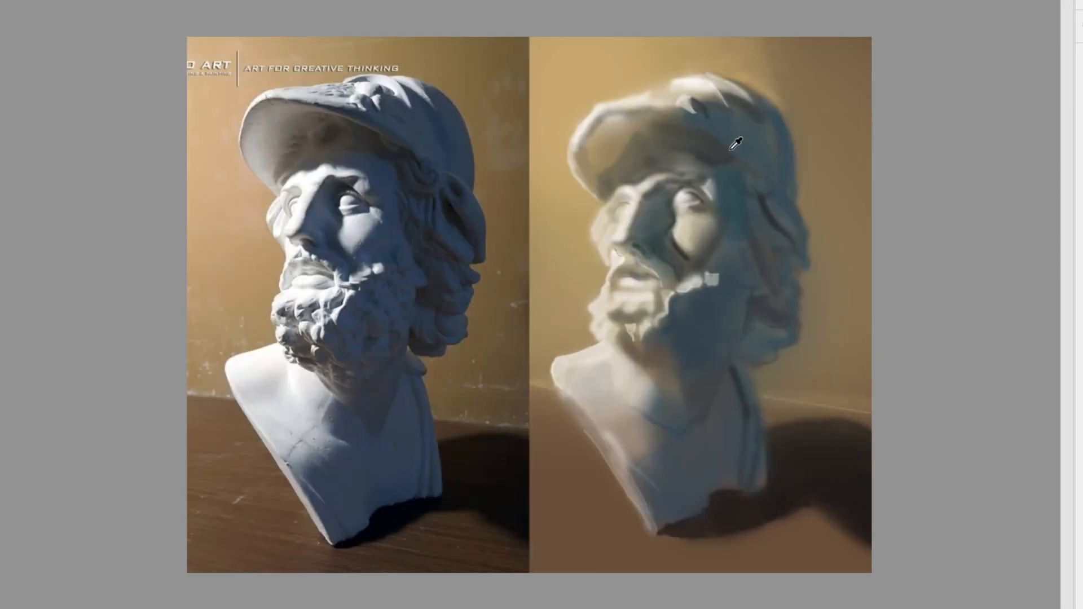
Darken the visor's inner edge and draw the dark helmet rim line curving back toward the hair.
left_click(680, 252, "alt")
mouse_move(648, 110)
left_mouse_down()
mouse_move(623, 111)
mouse_move(703, 128)
mouse_move(713, 141)
left_mouse_up()
left_click(611, 136, "alt")
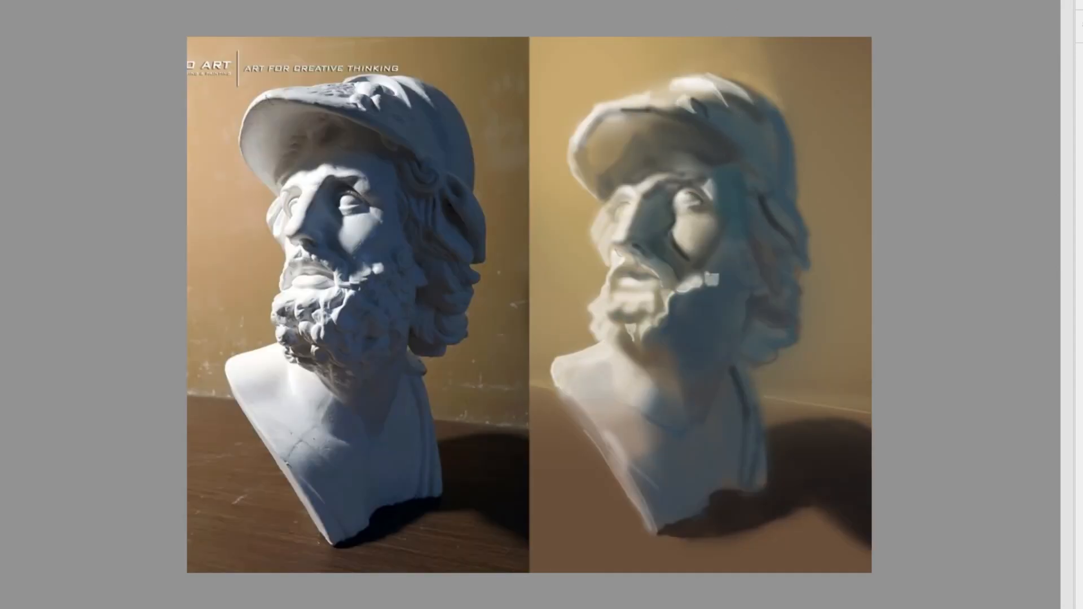
left_click_drag(688, 134, 735, 160)
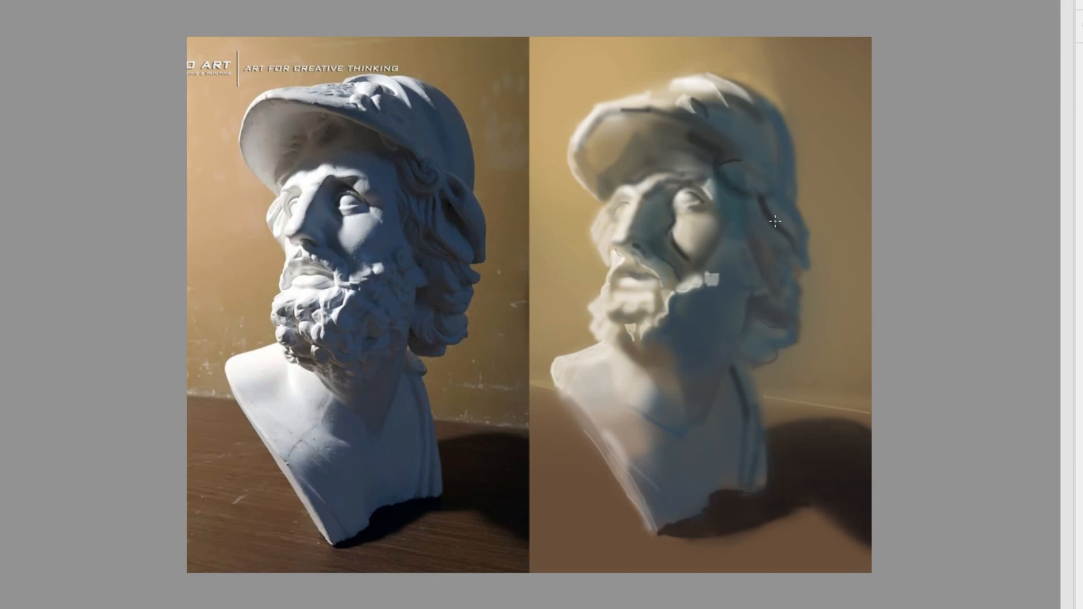
Refine the near eye's dark outline, soften the cheek plane below it and line the hair's front edge.
key("h")
key("h")
key("h")
key("h")
key("h")
key("h")
key("h")
key("h")
Paint light and blue-grey curls in the front of the beard and darken the near eye's inner corner.
mouse_move(658, 303)
left_mouse_down()
mouse_move(643, 313)
mouse_move(656, 314)
left_mouse_up()
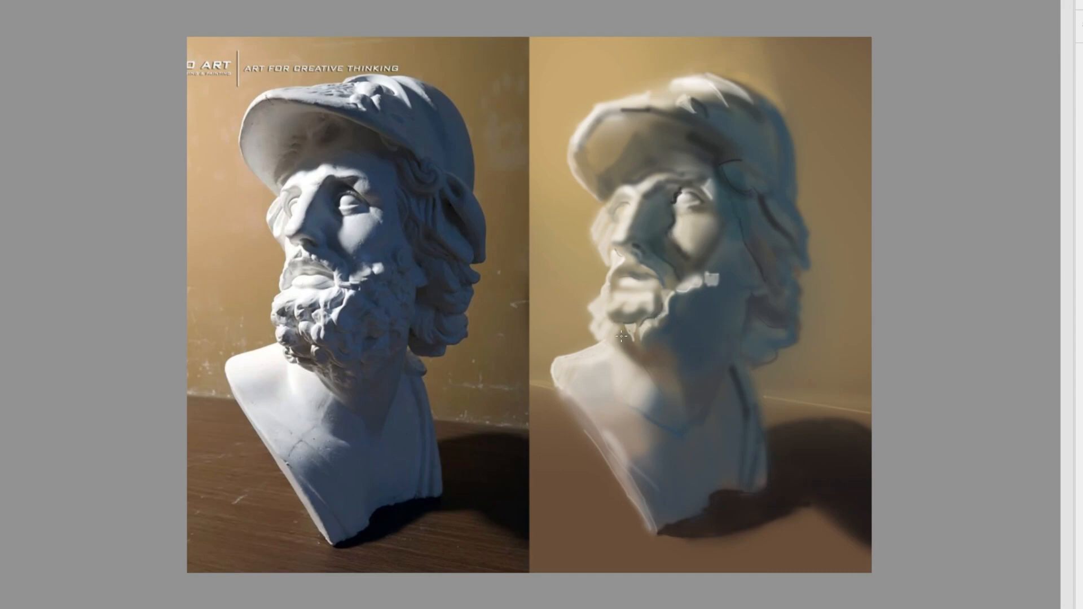
key("ctrl+h")
key("ctrl+h")
left_click_drag(624, 306, 629, 315)
key("ctrl+shift+h")
key("ctrl+shift+h")
left_click_drag(671, 199, 680, 197)
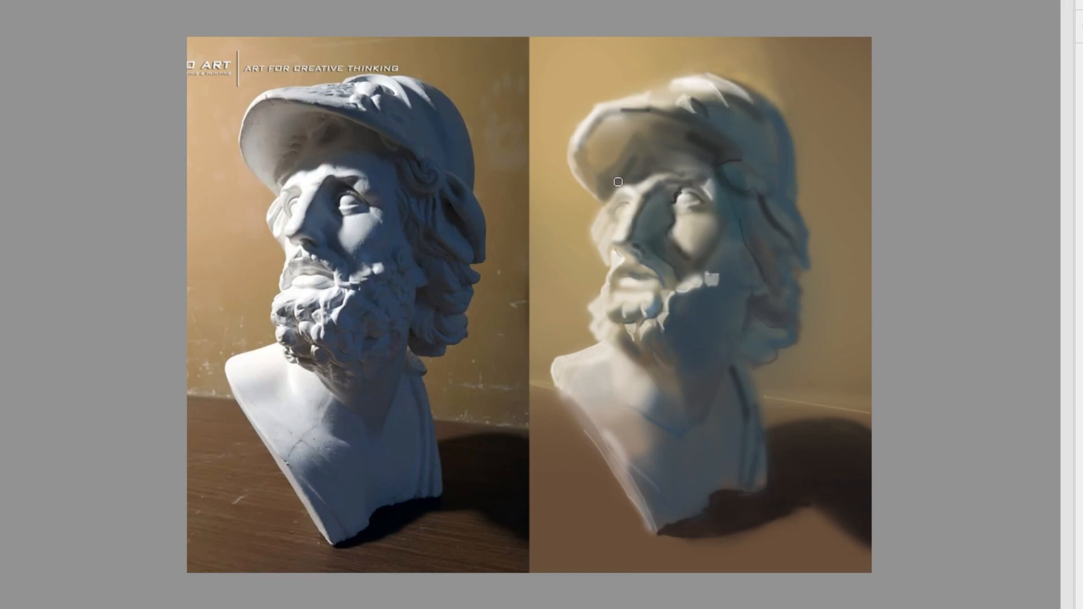
key("ctrl+shift+h")
key("ctrl+shift+h")
key("ctrl+shift+h")
key("ctrl+shift+h")
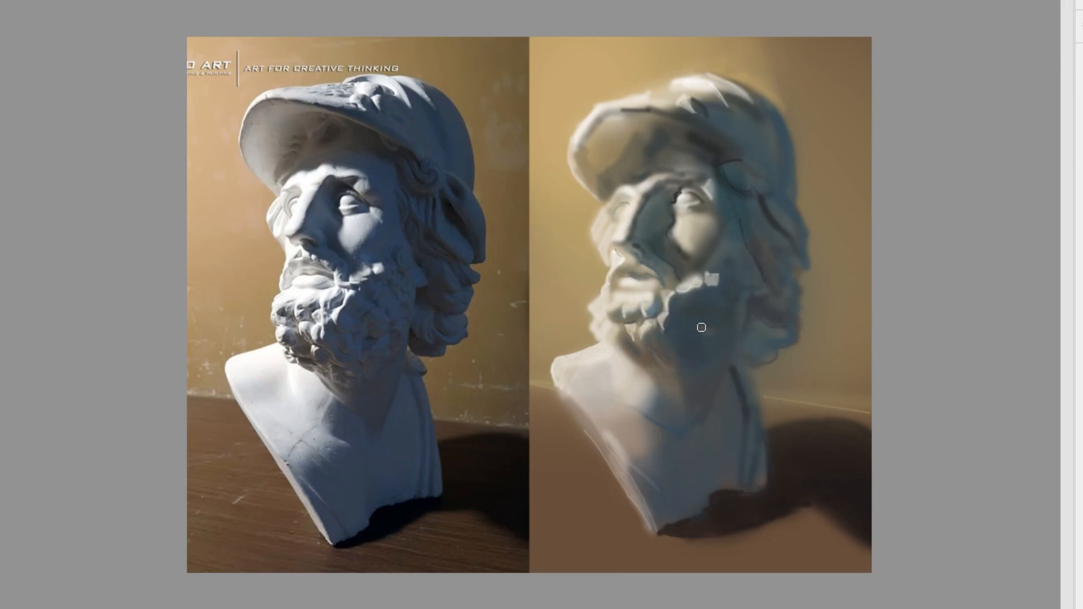
Draw a thin dark contour with a smaller brush around the helmet's back and the outer edge of the hair down to the neck.
key("[")
key("[")
key("[")
key("ctrl+shift+h")
key("ctrl+shift+h")
left_click_drag(794, 186, 776, 112)
key("ctrl+z")
left_click_drag(800, 217, 796, 294)
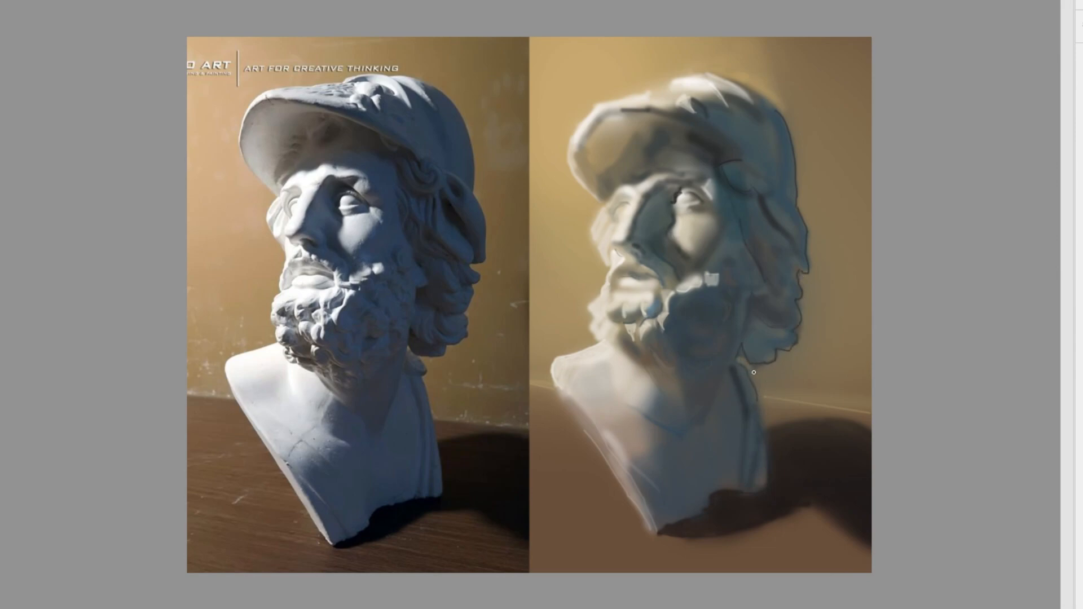
Paint a dark blue accent under the crest at the top of the helmet.
key("m")
key("m")
key("m")
key("m")
key("m")
key("m")
key("ctrl+shift+h")
key("ctrl+shift+h")
left_click_drag(667, 88, 702, 83)
key("ctrl+shift+h")
key("ctrl+shift+h")
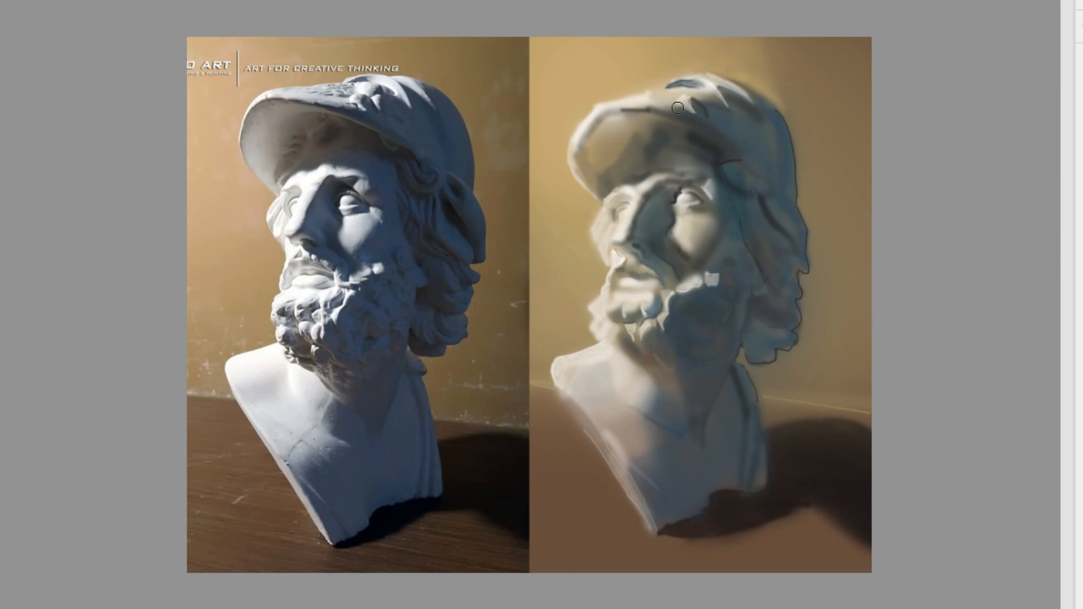
Crop the canvas to the painted half, removing the reference photo.
key("ctrl+shift+h")
key("ctrl+shift+h")
key("ctrl+shift+h")
key("ctrl+shift+h")
key("c")
left_click_drag(187, 303, 360, 302)
key("Return")
key("ctrl+shift+h")
key("ctrl+shift+h")
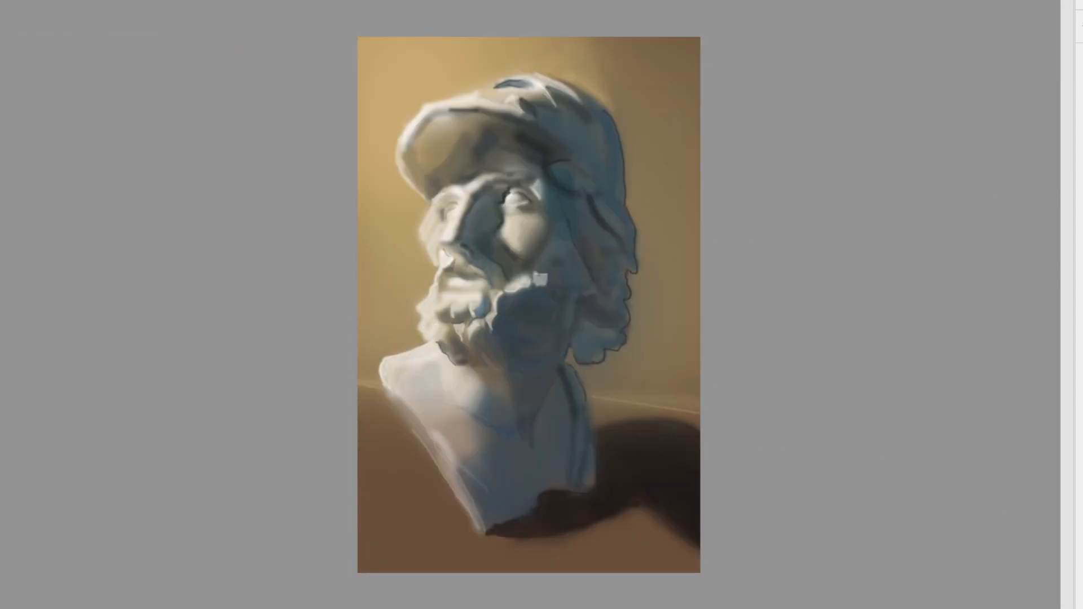
Add a fine grain texture to the golden wall behind the bust.
left_click_drag(559, 68, 632, 43)
key("ctrl+shift+h")
key("ctrl+shift+h")
key("b")
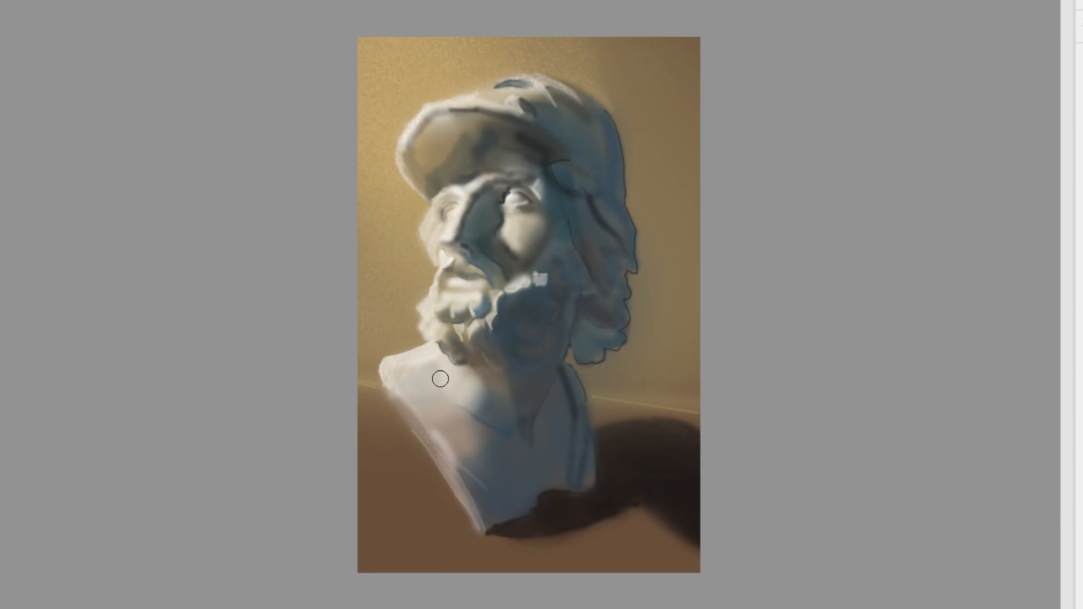
Brush grain texture onto the brown tabletop around the bust's base with a sampled tone.
left_click(607, 472, "alt")
left_click_drag(451, 530, 379, 491)
key("ctrl+shift+h")
key("ctrl+shift+h")
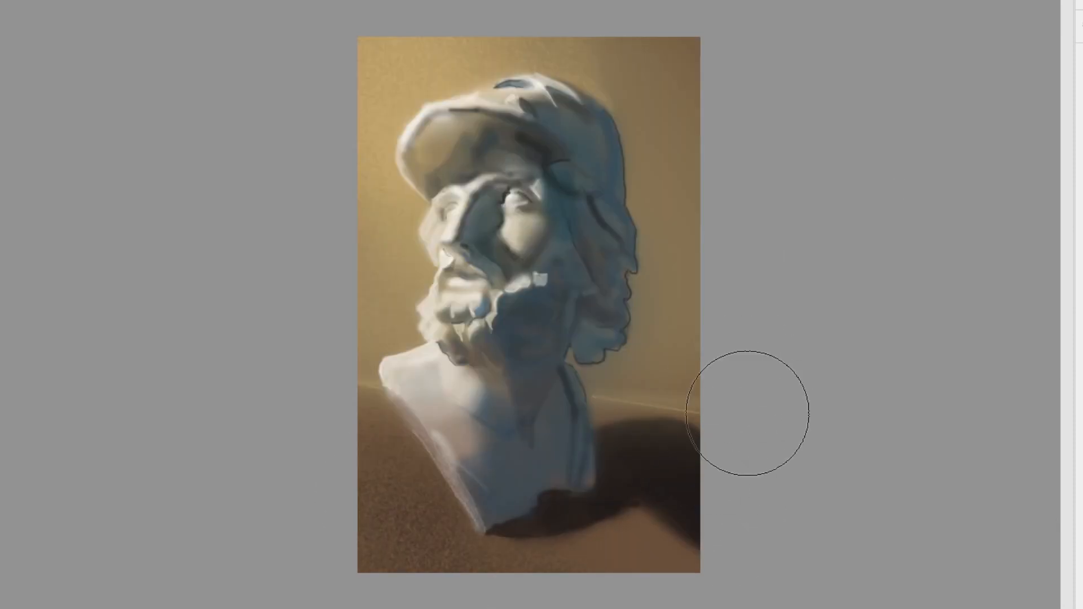
key("ctrl+shift+h")
key("ctrl+shift+h")
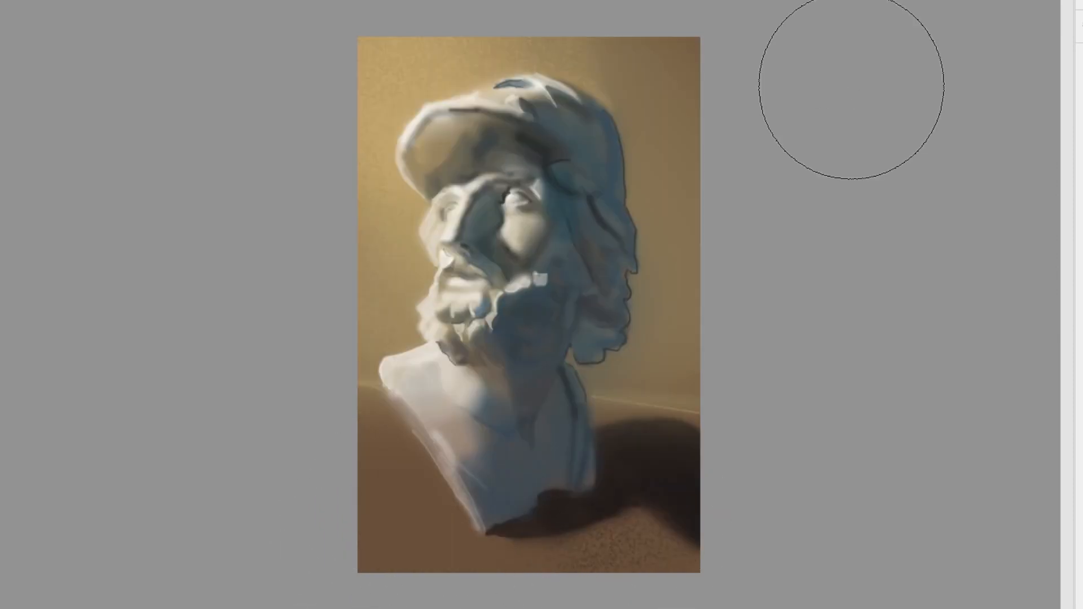